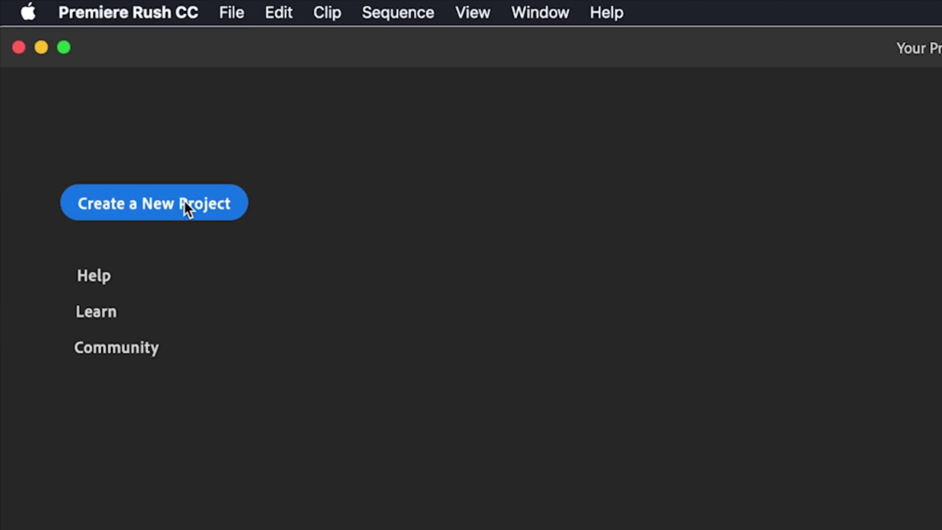
# Start a new project from Sample Media with Beach Aerial, Swimming Aerial, Walking Selfie, Water Aerial and Boat View.
pyautogui.click(185, 202)
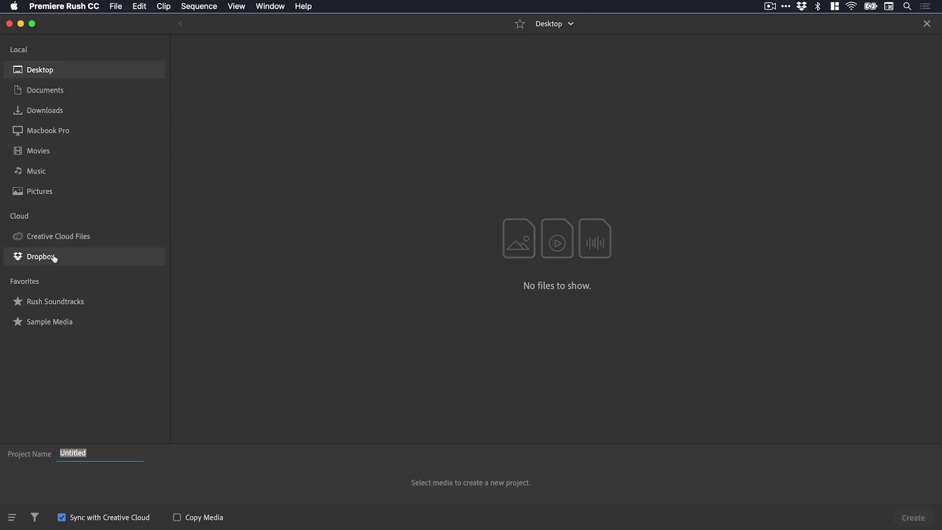
pyautogui.click(62, 323)
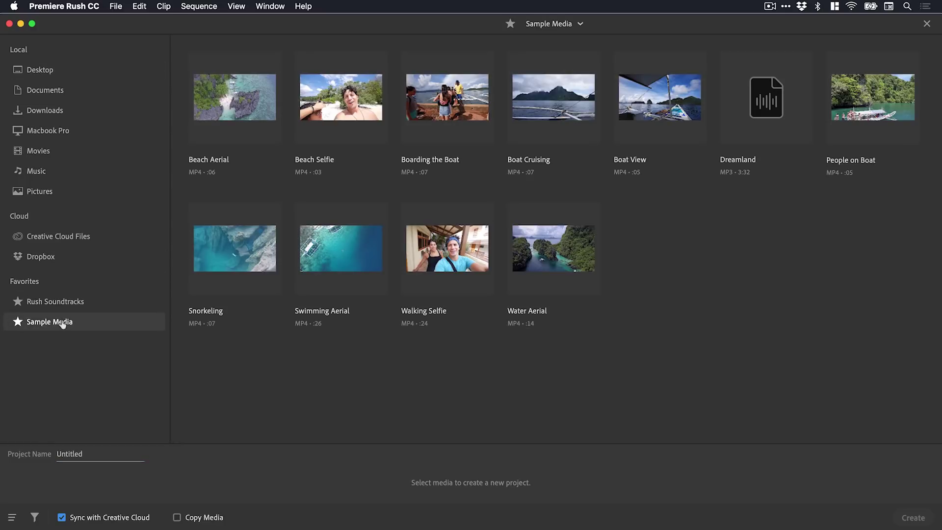
pyautogui.click(225, 100)
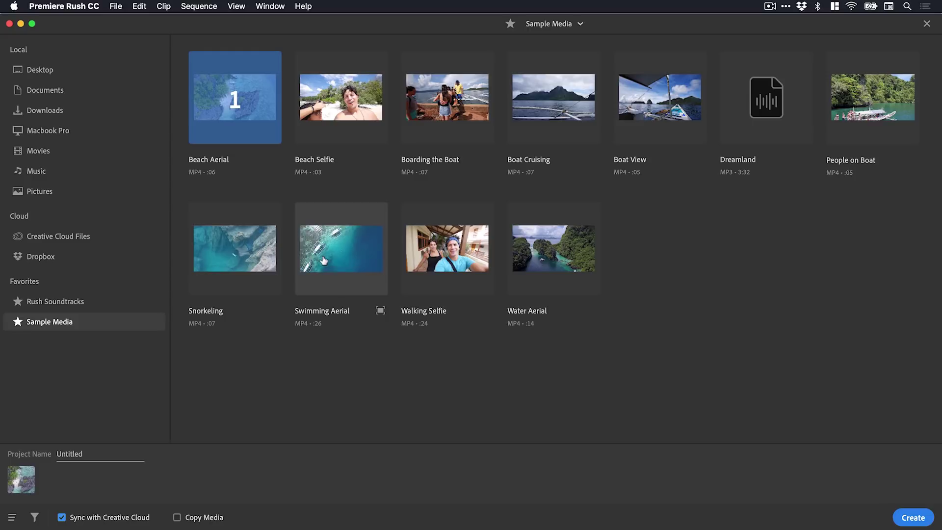
pyautogui.click(349, 255)
pyautogui.click(448, 249)
pyautogui.click(554, 248)
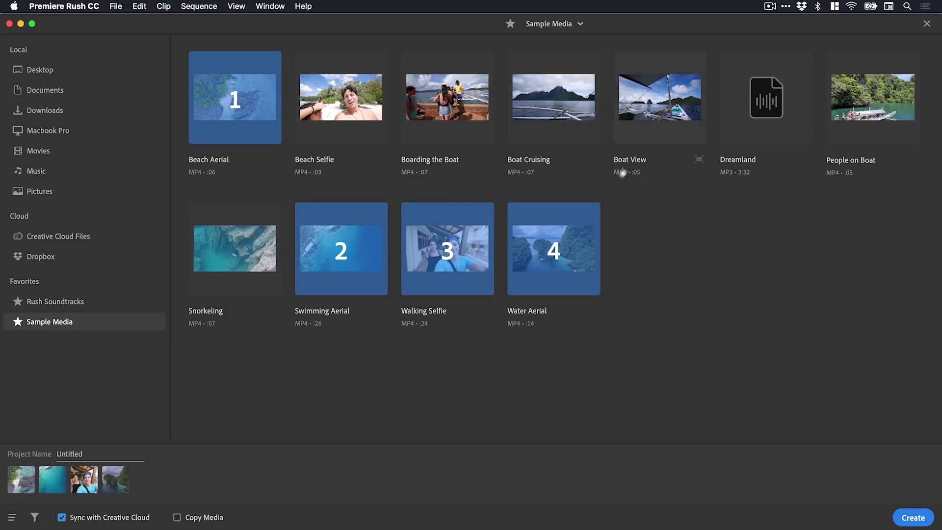
pyautogui.click(669, 116)
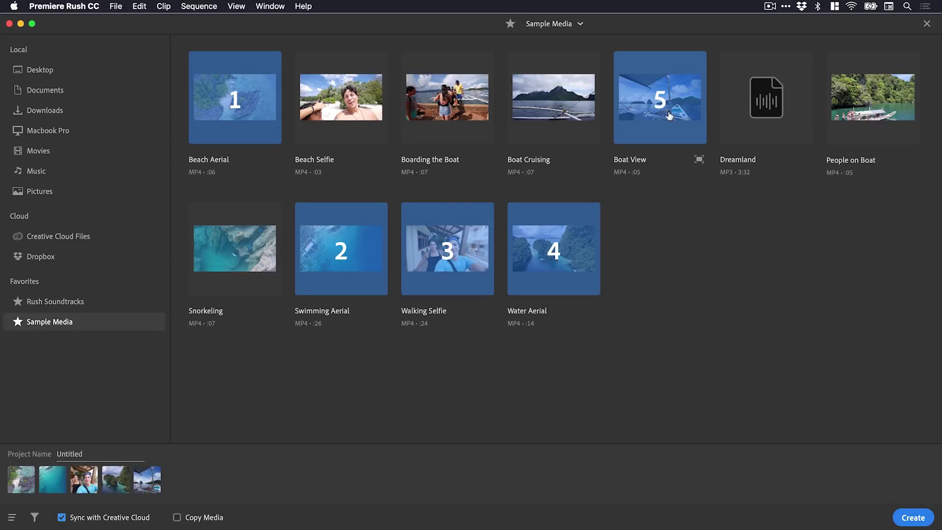
# Add the Dreamland music track and name the project 'Fun Project'.
pyautogui.click(771, 102)
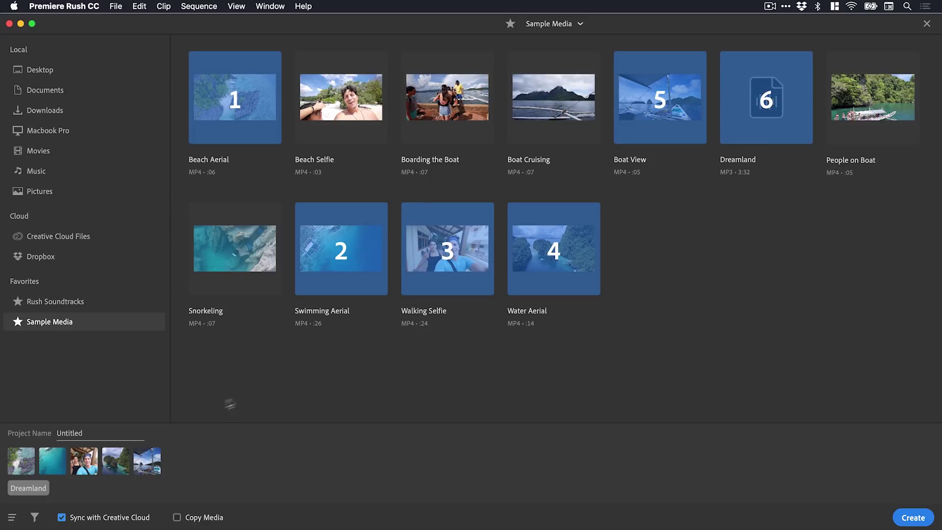
pyautogui.click(121, 439)
pyautogui.write('Fun Project')
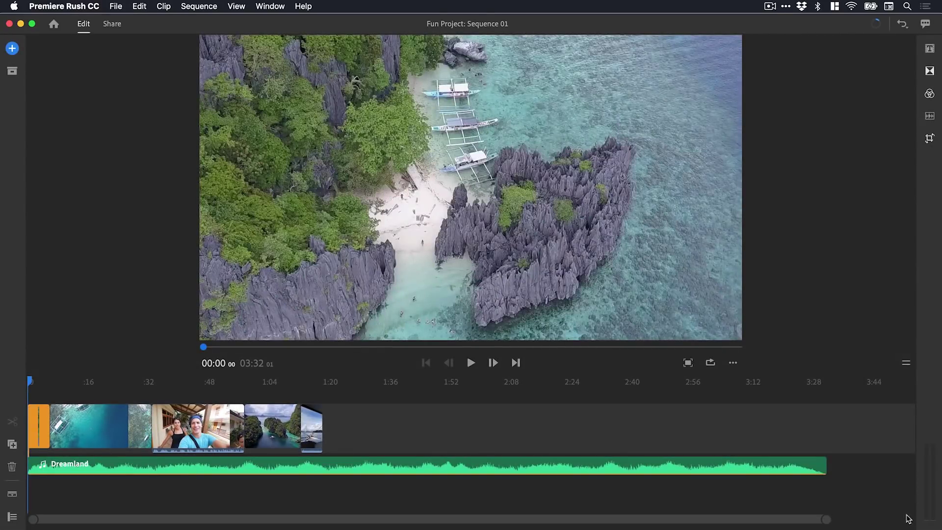
pyautogui.moveTo(31, 387); pyautogui.dragTo(210, 389)
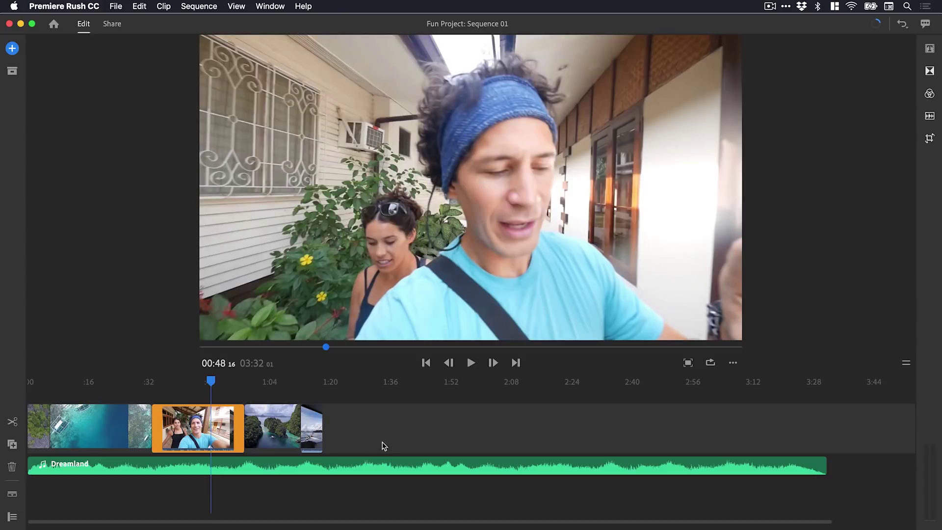
pyautogui.hscroll(3, 377, 425)
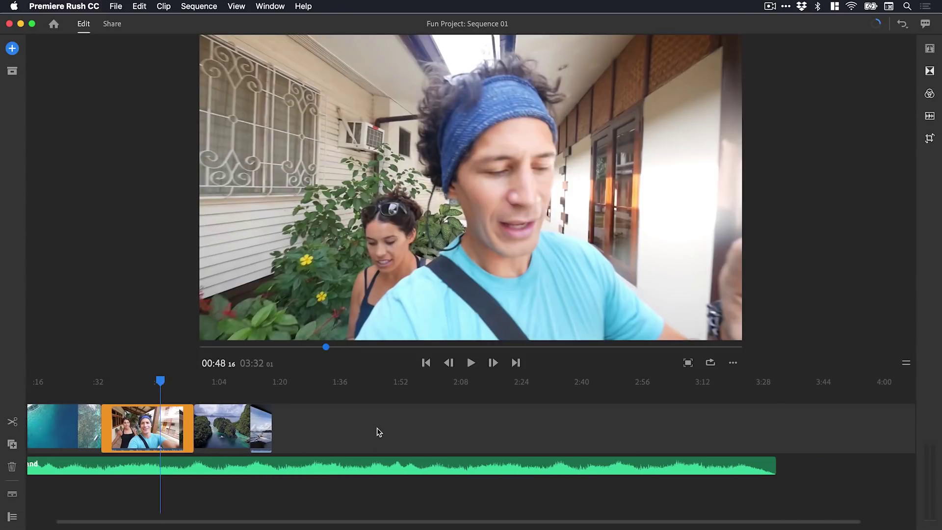
pyautogui.hscroll(-3, 377, 425)
pyautogui.hscroll(4, 378, 426)
pyautogui.hscroll(-3, 378, 431)
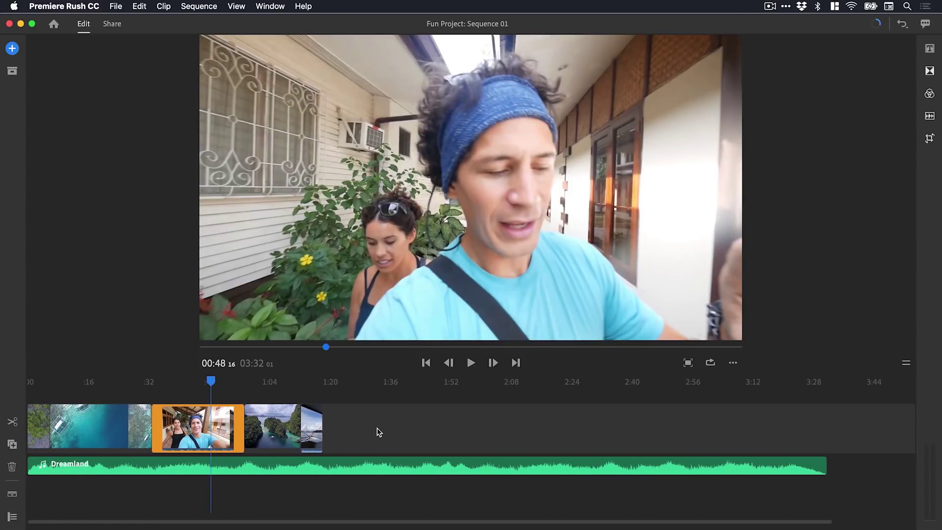
pyautogui.hscroll(2, 376, 429)
pyautogui.hscroll(-2, 375, 429)
pyautogui.hscroll(6, 375, 430)
pyautogui.hscroll(-7, 376, 435)
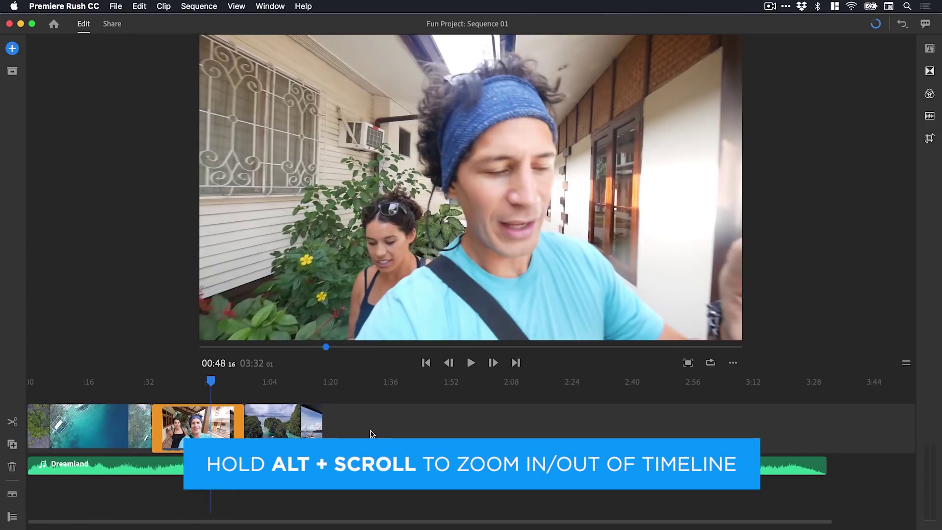
pyautogui.keyDown('alt'); pyautogui.scroll(10, 370, 434); pyautogui.keyUp('alt')
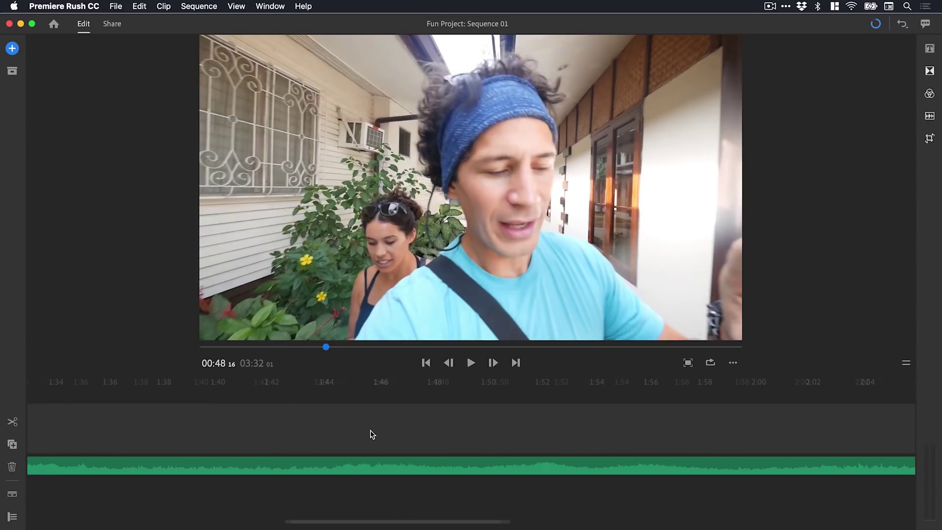
pyautogui.keyDown('alt'); pyautogui.scroll(5, 371, 433); pyautogui.keyUp('alt')
pyautogui.keyDown('alt'); pyautogui.scroll(-2, 370, 434); pyautogui.keyUp('alt')
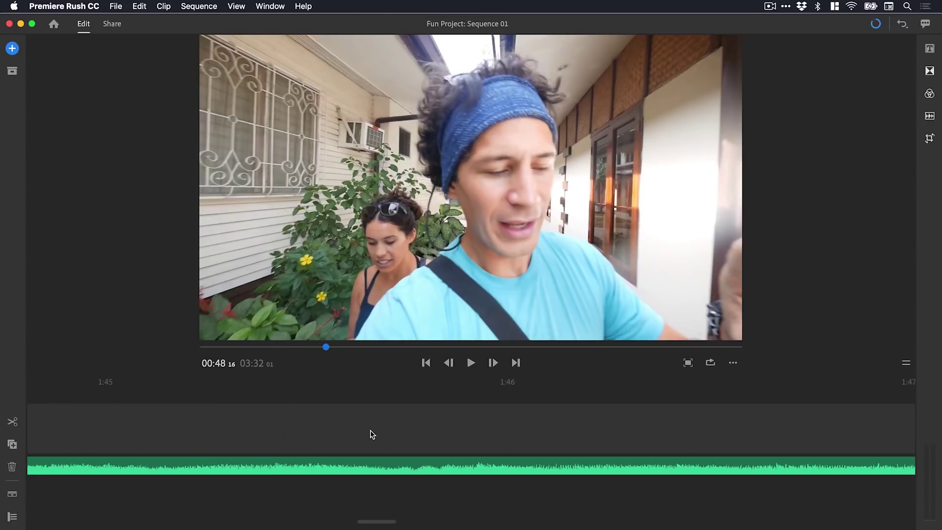
pyautogui.click(426, 364)
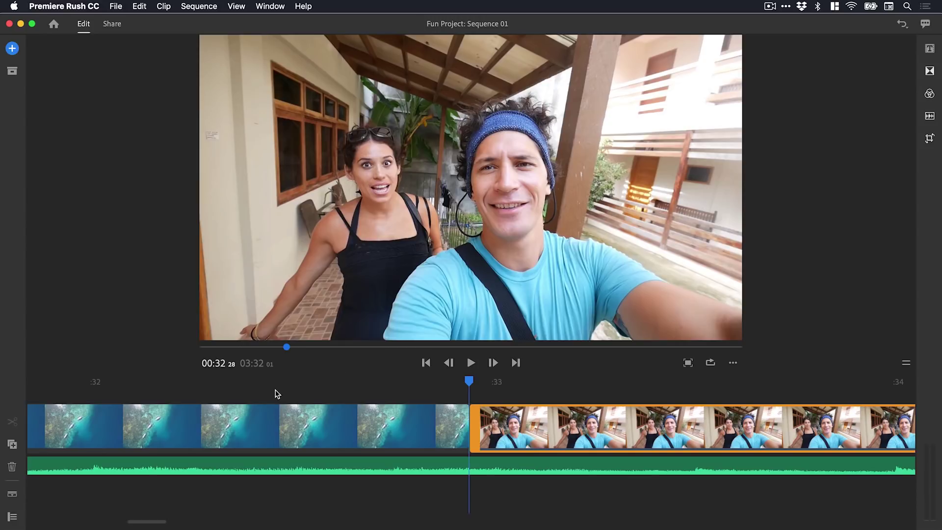
pyautogui.click(307, 382)
pyautogui.moveTo(306, 382); pyautogui.dragTo(242, 382)
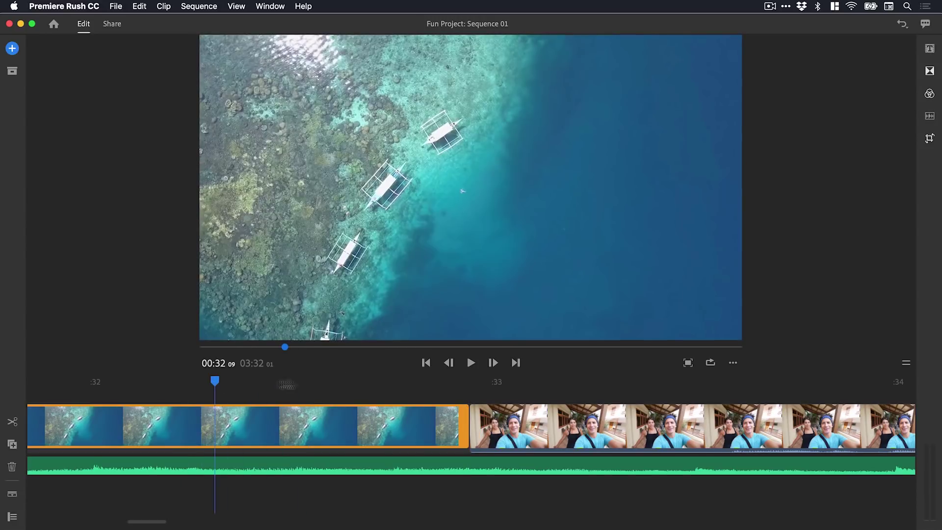
pyautogui.click(470, 363)
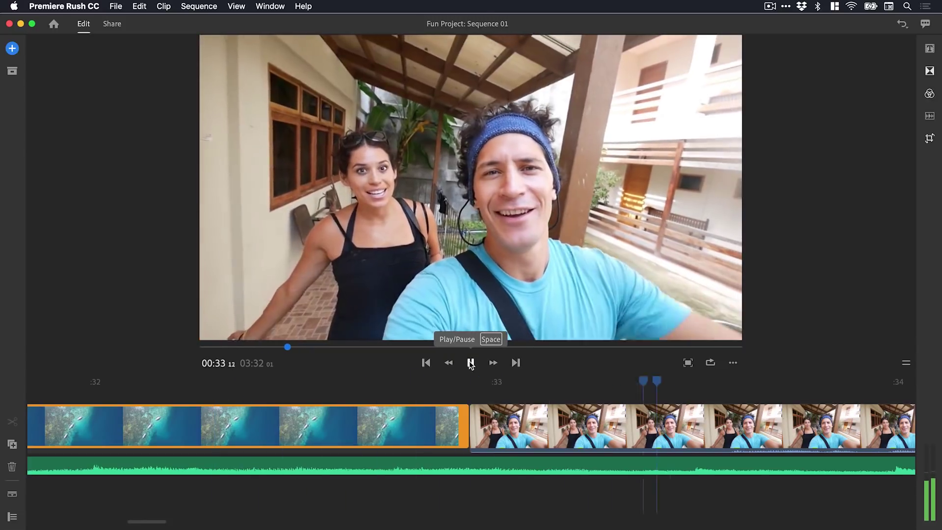
pyautogui.click(470, 363)
pyautogui.scroll(-6, 390, 405)
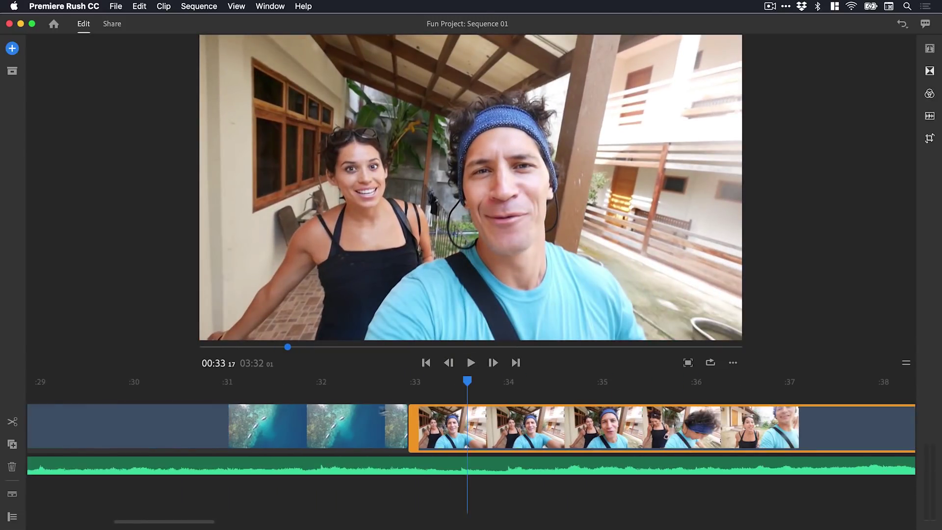
pyautogui.scroll(-3, 307, 426)
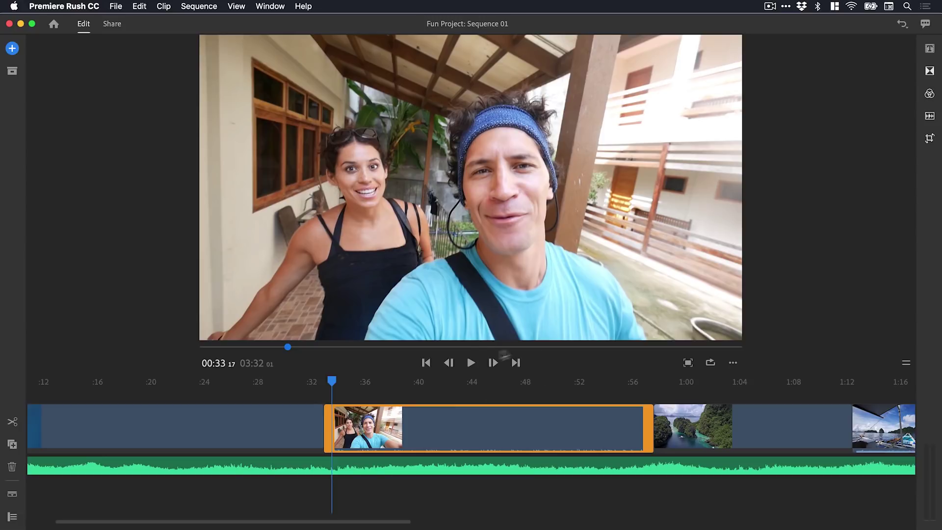
pyautogui.click(687, 363)
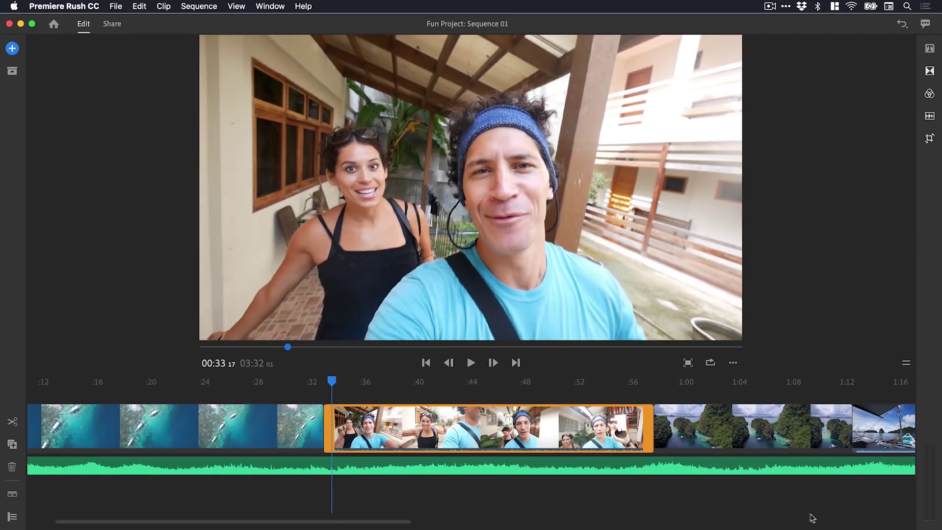
# Return the playhead to the start and place the lagoon clip before the ocean aerial clip.
pyautogui.scroll(-3, 282, 436)
pyautogui.scroll(-1, 275, 432)
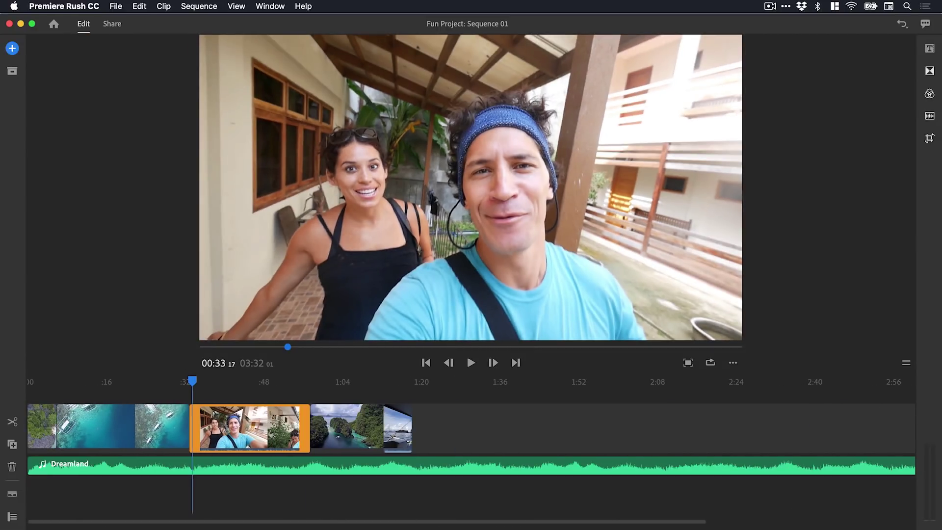
pyautogui.moveTo(218, 384); pyautogui.dragTo(197, 427)
pyautogui.click(289, 428)
pyautogui.click(328, 428)
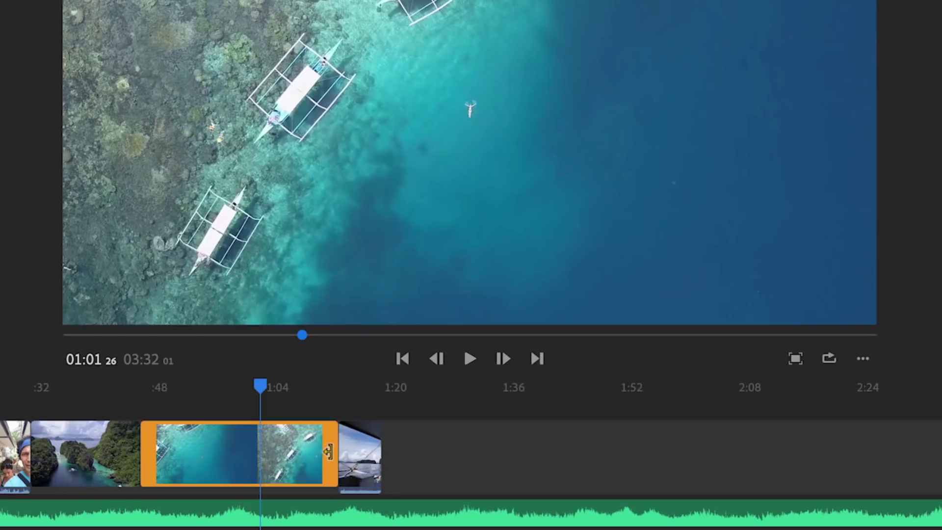
# Trim the end of the ocean aerial clip and the start of the selfie clip.
pyautogui.moveTo(327, 452); pyautogui.dragTo(229, 466)
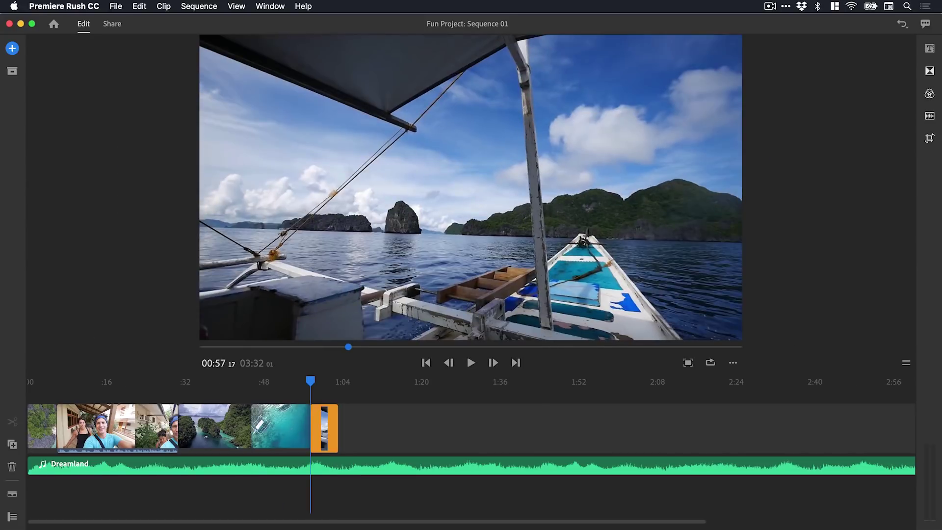
pyautogui.moveTo(58, 428); pyautogui.dragTo(122, 429)
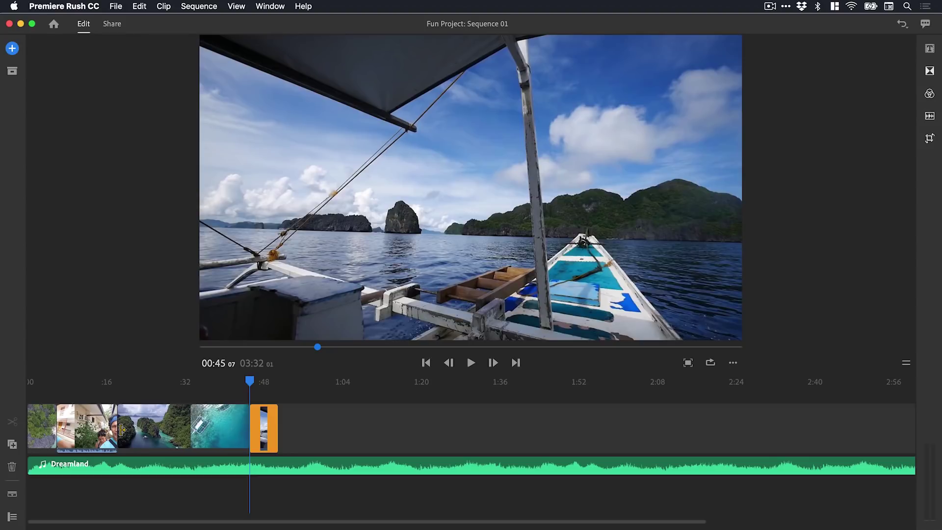
pyautogui.click(168, 428)
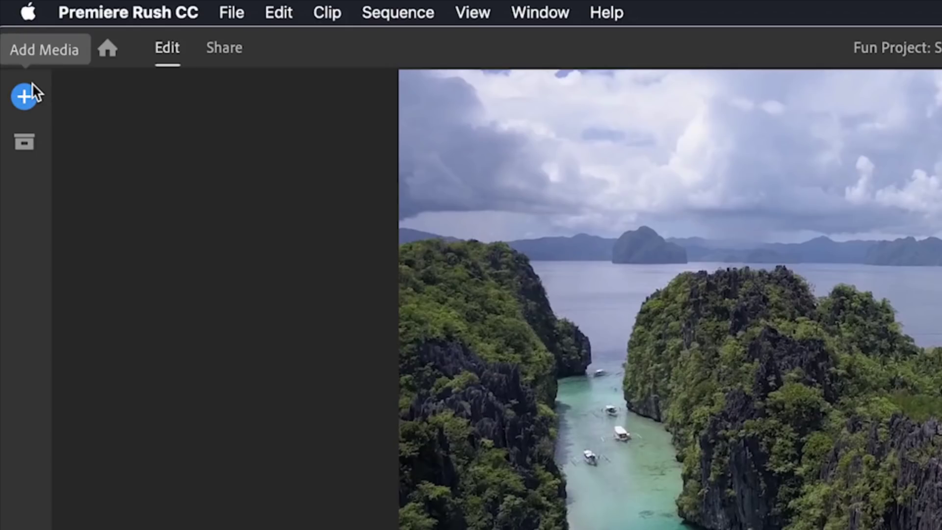
# Check the add-content and Beach Aerial options, then collapse the Project Assets panel.
pyautogui.click(16, 42)
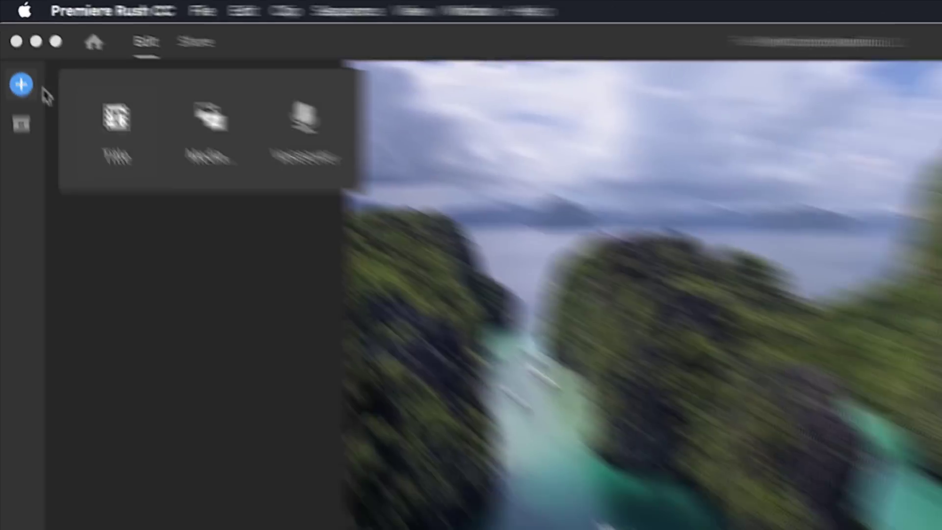
pyautogui.click(24, 96)
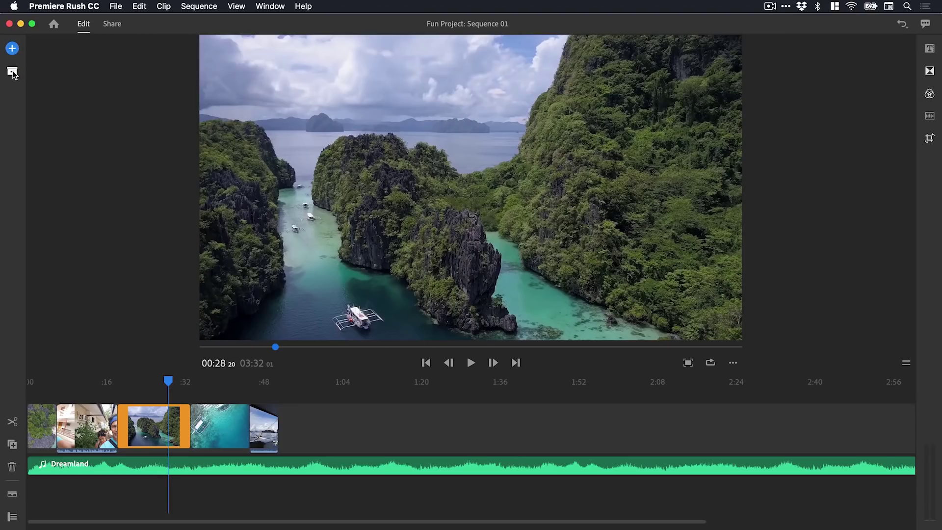
pyautogui.click(12, 72)
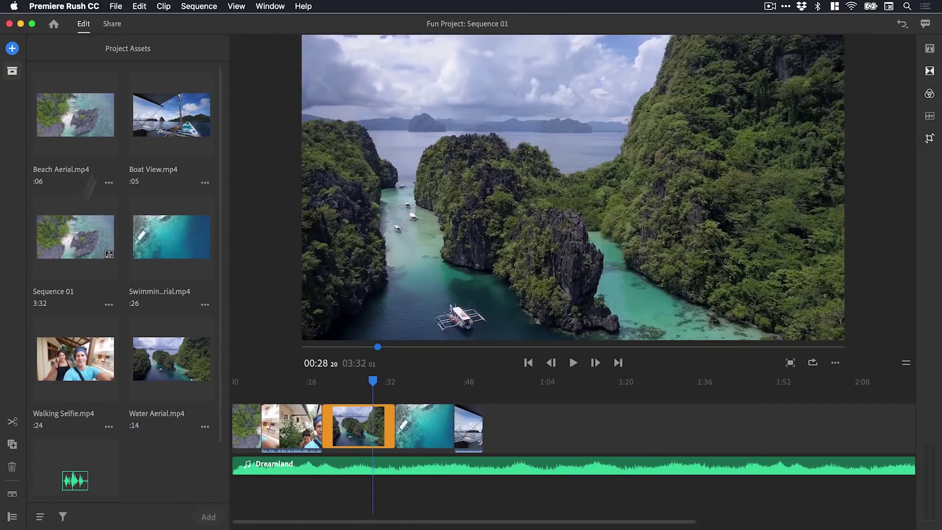
pyautogui.click(109, 183)
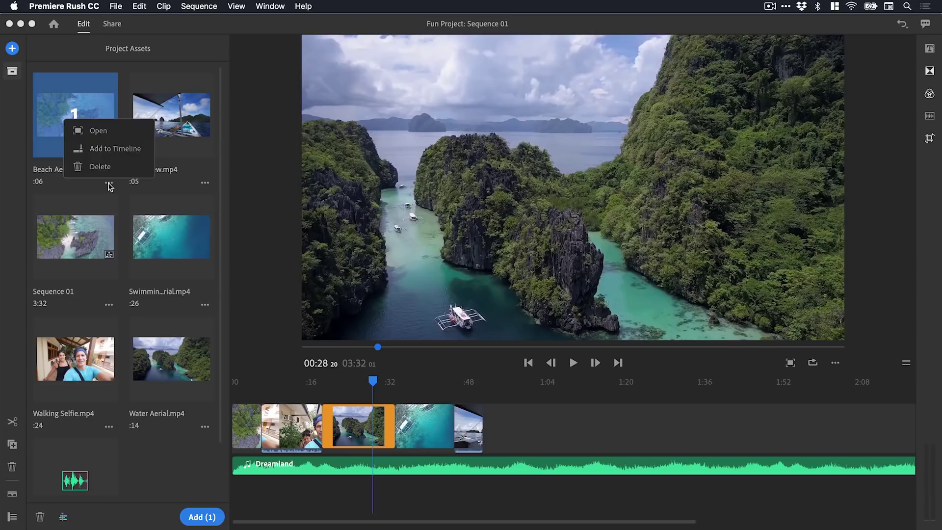
pyautogui.click(109, 184)
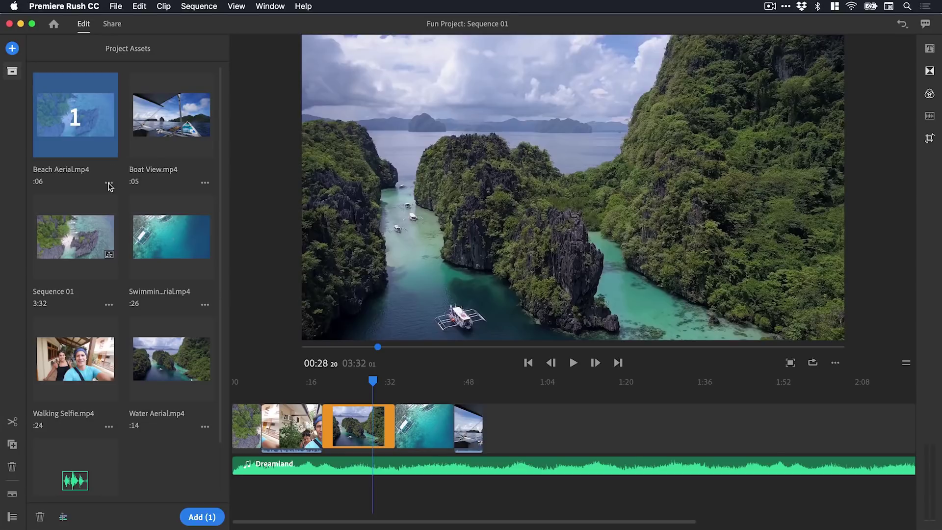
pyautogui.click(12, 73)
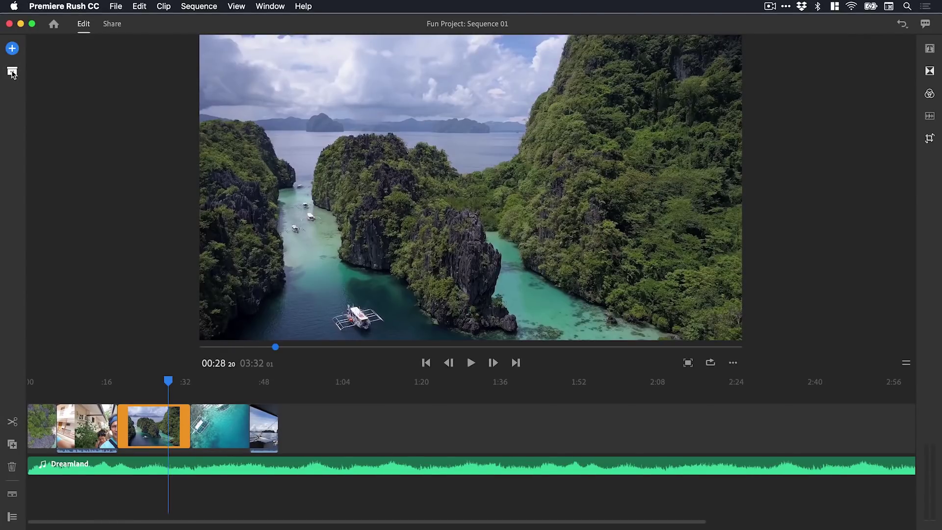
# Split the lagoon clip at about 25 and 28 seconds.
pyautogui.scroll(3, 159, 435)
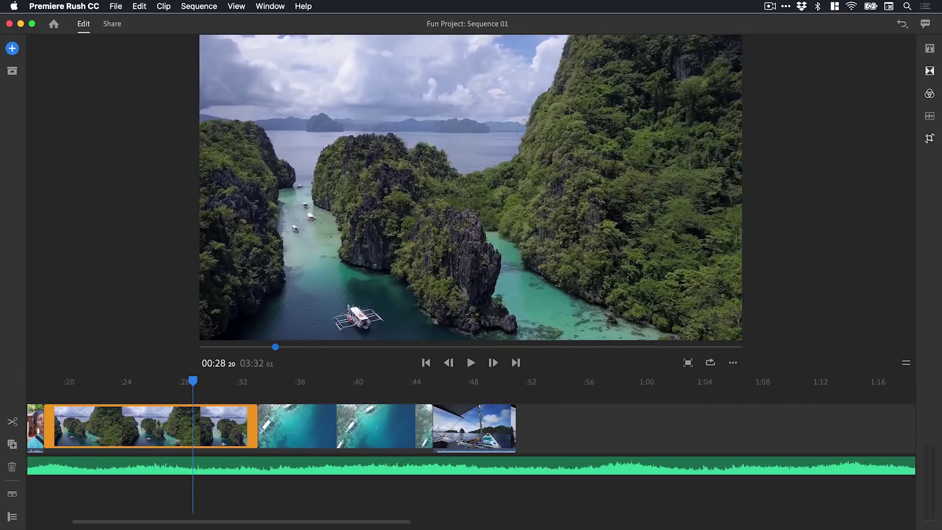
pyautogui.click(167, 382)
pyautogui.moveTo(166, 382); pyautogui.dragTo(146, 382)
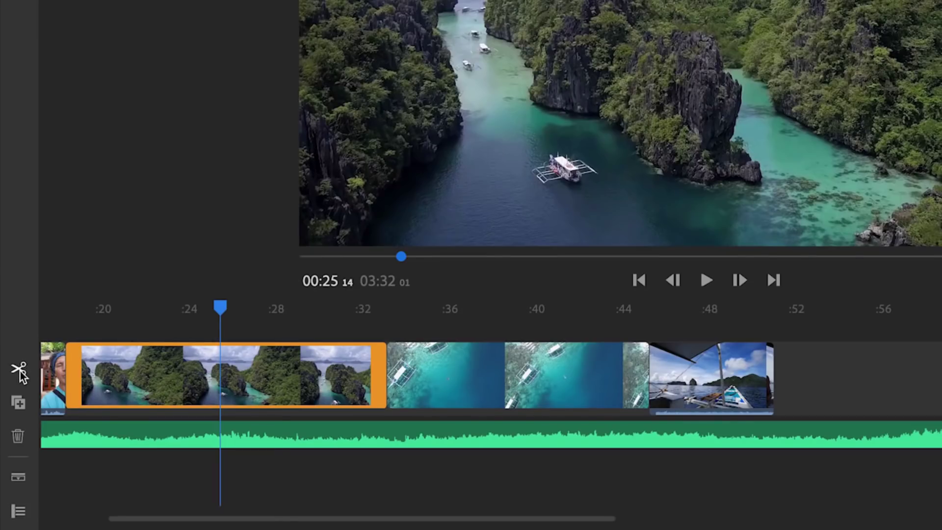
pyautogui.click(20, 371)
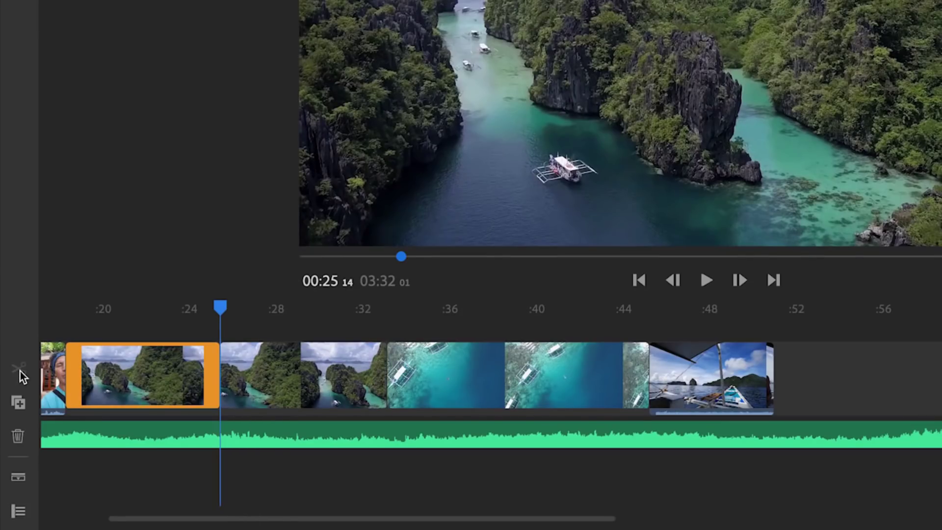
pyautogui.click(253, 375)
pyautogui.click(162, 378)
pyautogui.click(288, 377)
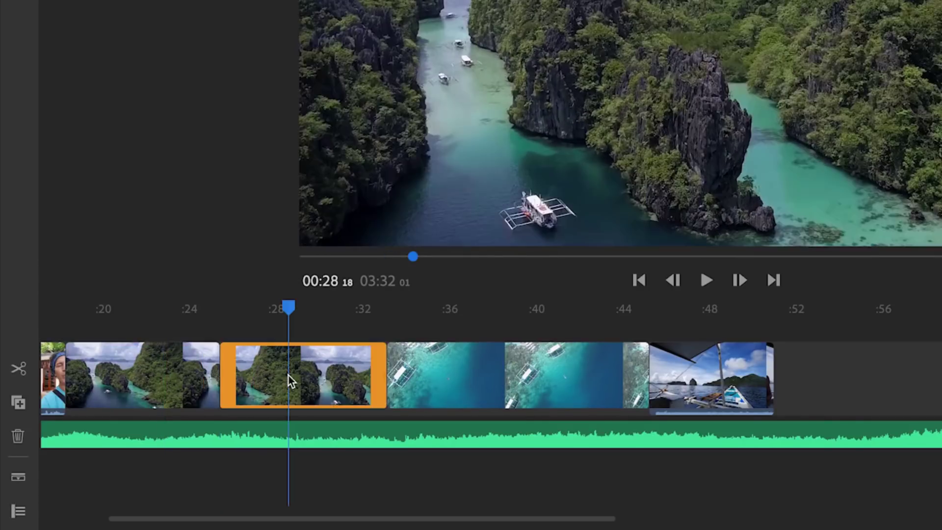
pyautogui.click(20, 371)
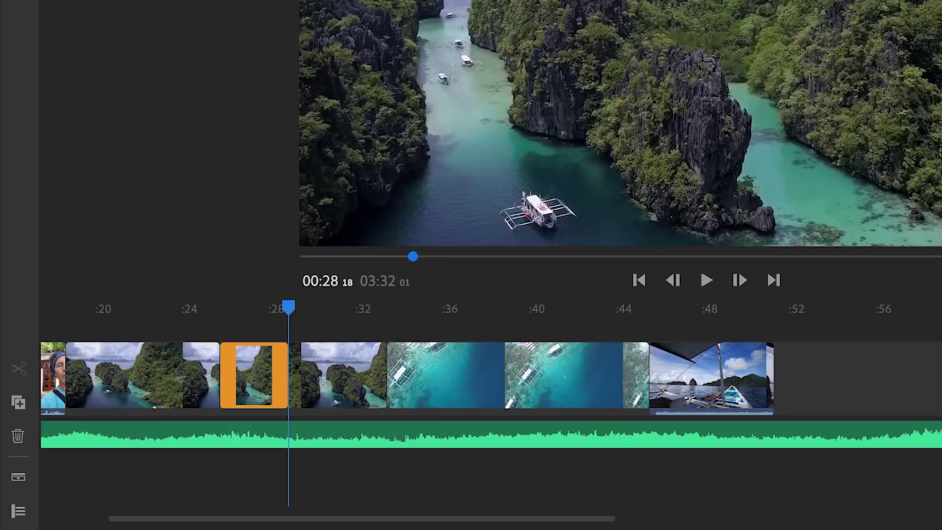
# Duplicate the short middle lagoon piece between the two cuts.
pyautogui.click(337, 383)
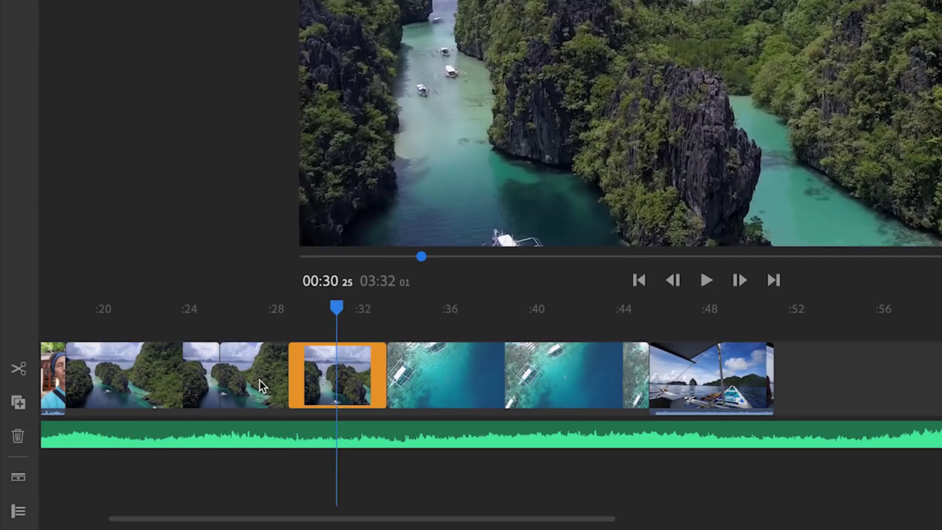
pyautogui.click(260, 381)
pyautogui.click(178, 382)
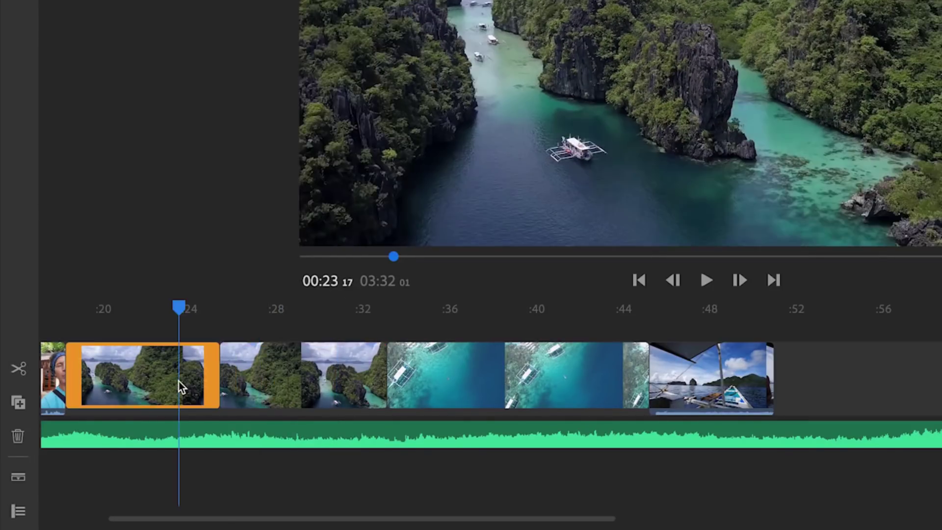
pyautogui.click(268, 373)
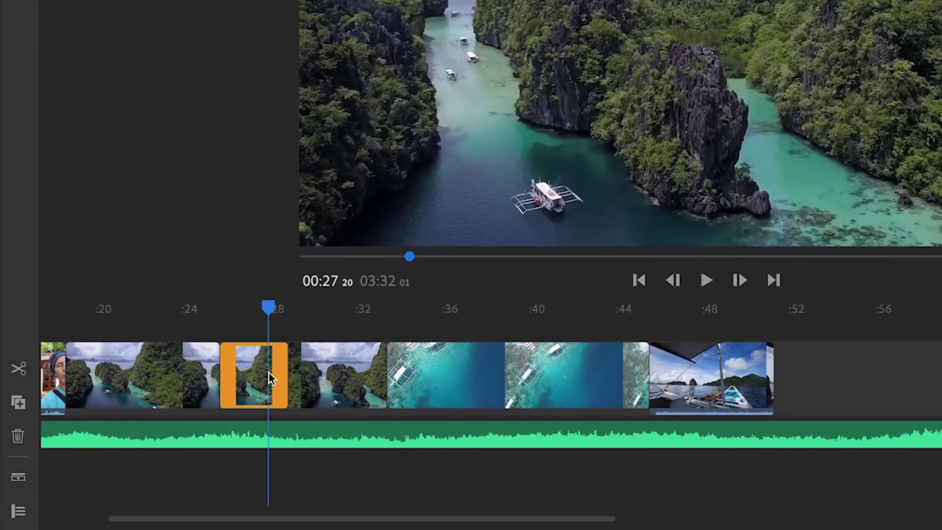
pyautogui.click(18, 403)
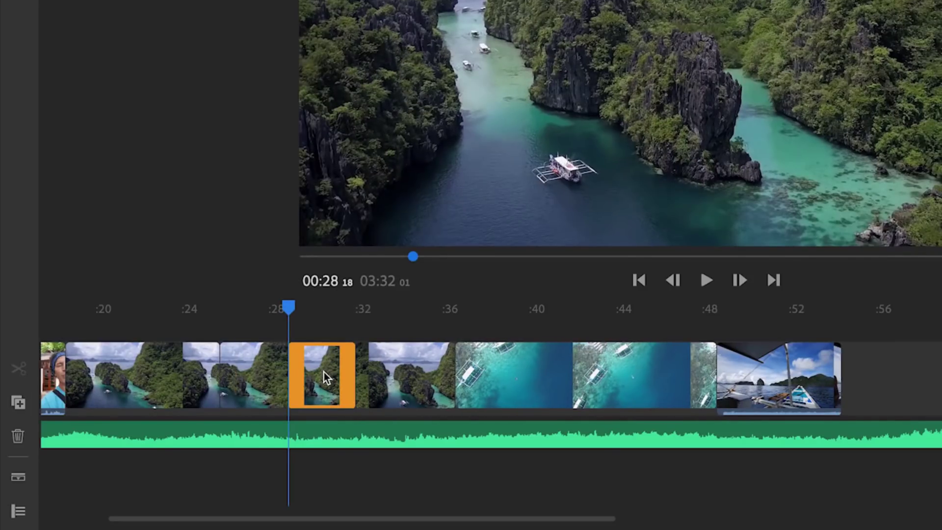
# Delete the duplicate and the leftover lagoon pieces so the reef footage follows directly.
pyautogui.click(18, 436)
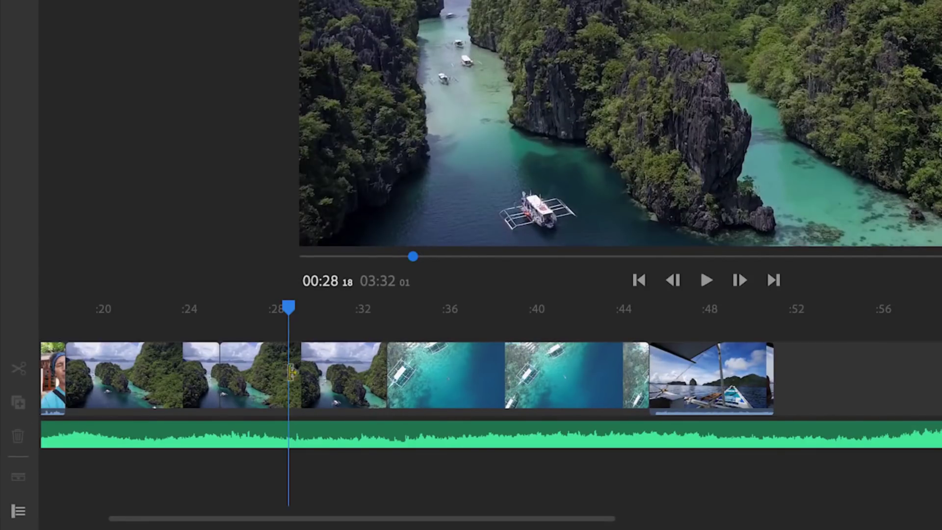
pyautogui.click(260, 383)
pyautogui.click(19, 437)
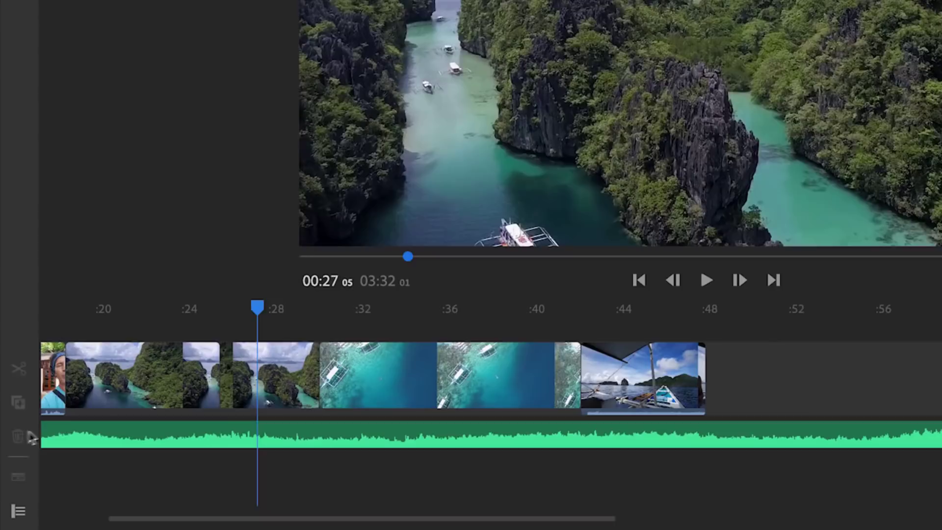
pyautogui.click(245, 390)
pyautogui.click(19, 436)
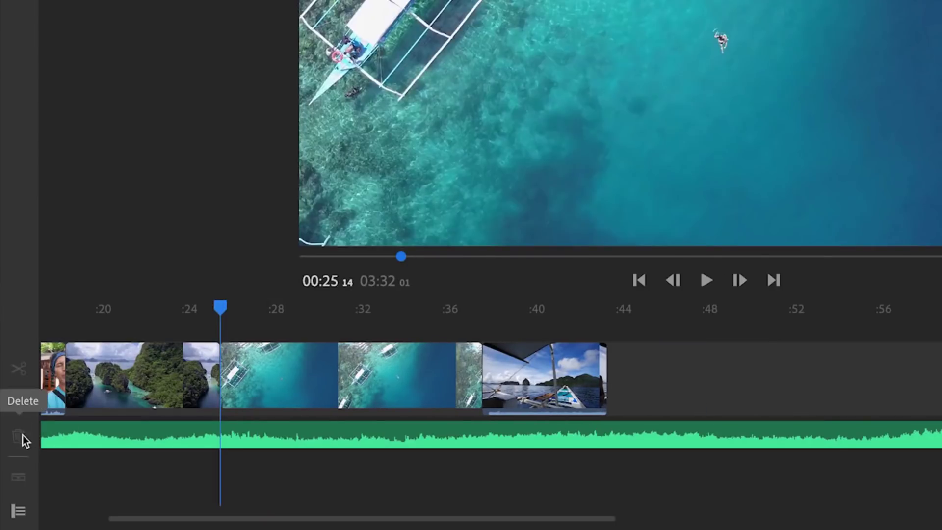
pyautogui.click(270, 389)
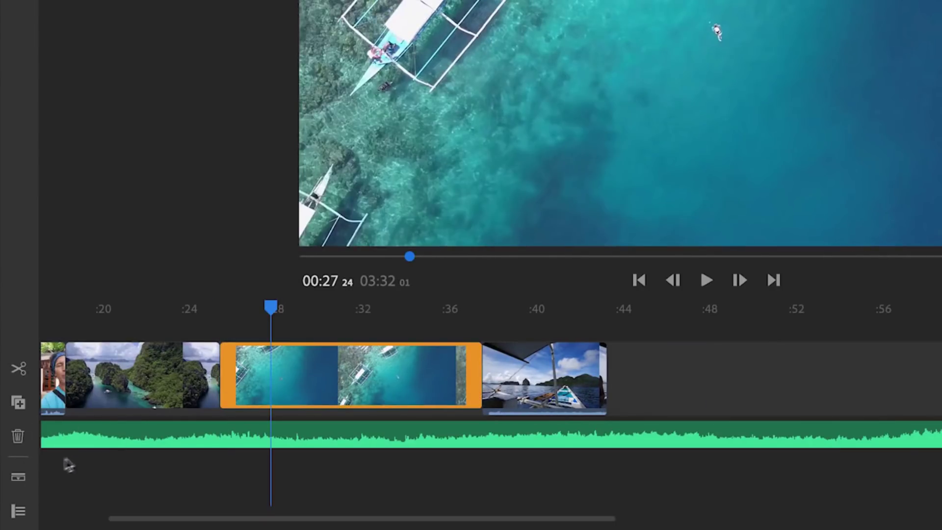
pyautogui.click(19, 477)
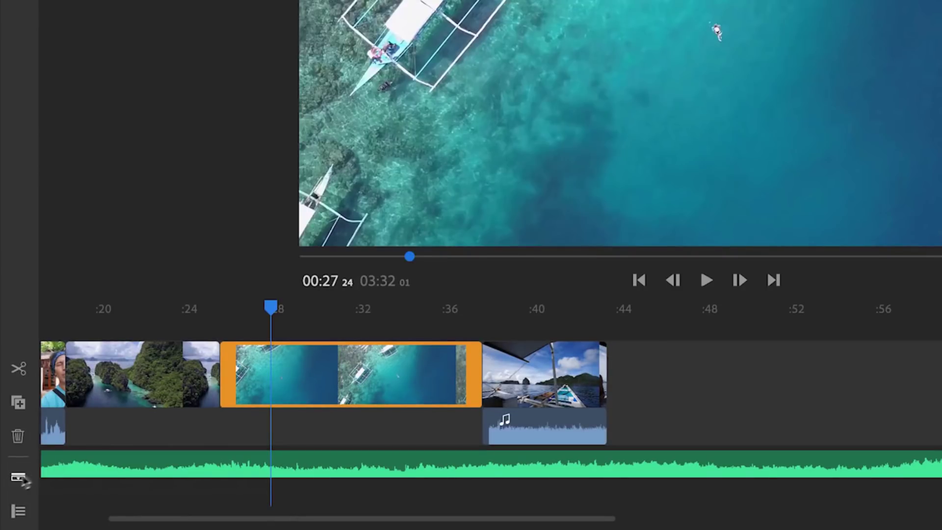
pyautogui.moveTo(499, 321); pyautogui.dragTo(536, 309)
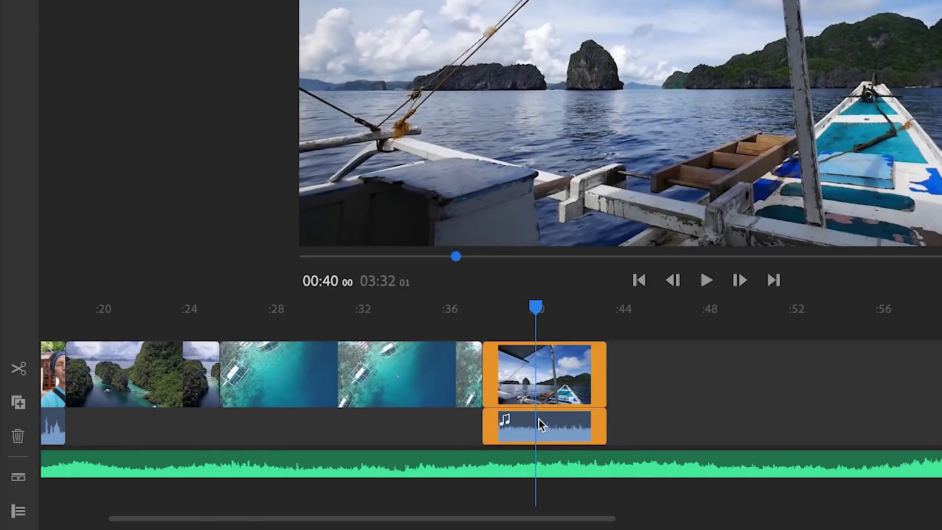
pyautogui.click(17, 478)
pyautogui.click(18, 478)
pyautogui.click(17, 478)
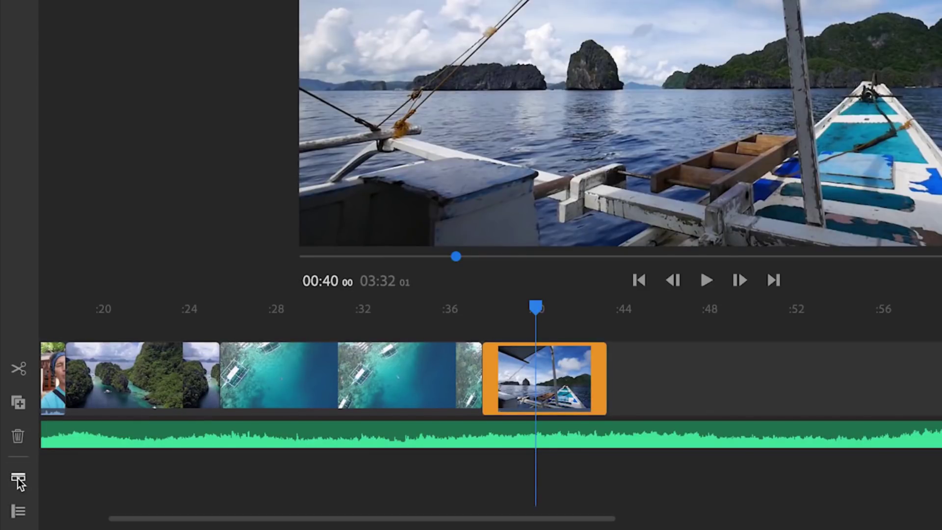
# Show the track controls, then lock and unlock the music and video tracks.
pyautogui.click(18, 512)
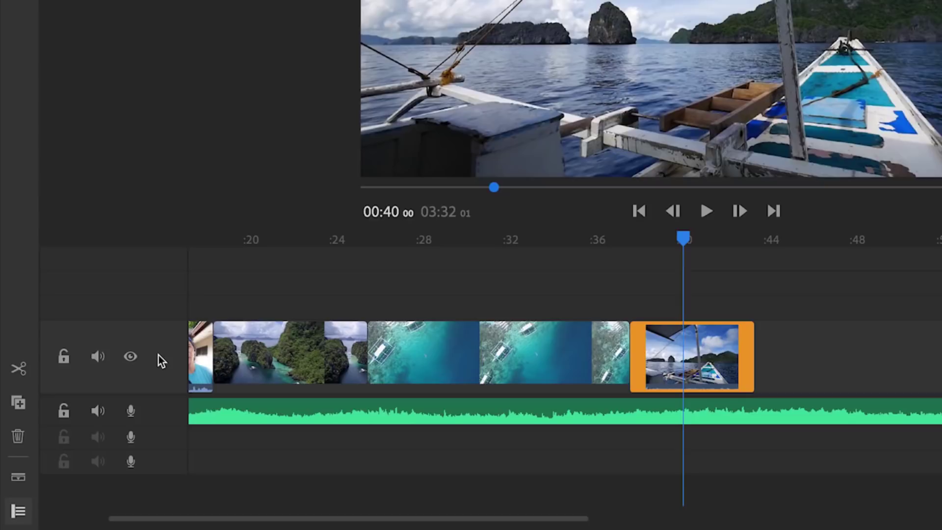
pyautogui.click(63, 411)
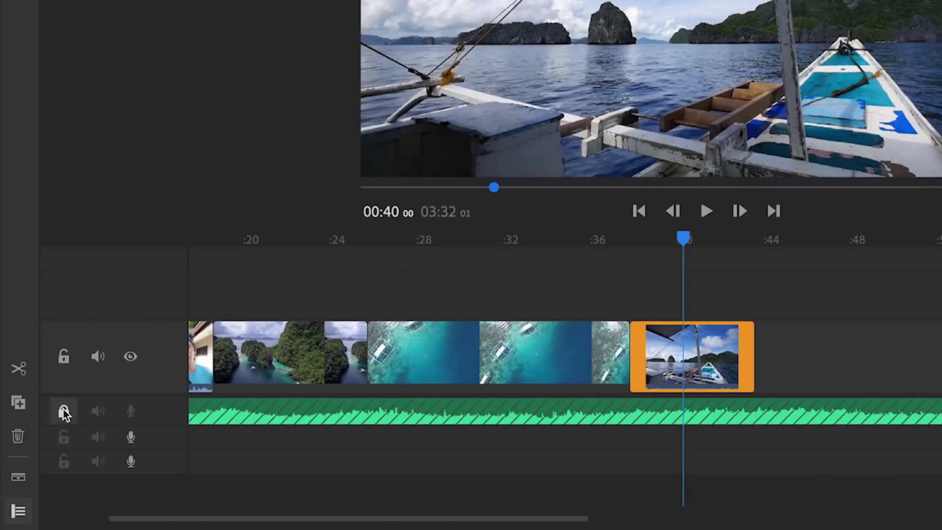
pyautogui.click(65, 356)
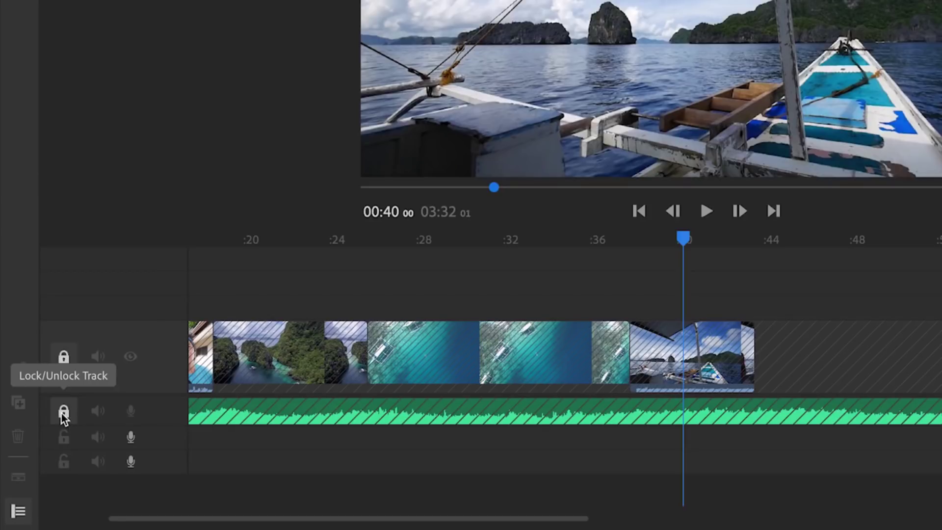
pyautogui.click(63, 412)
pyautogui.click(64, 357)
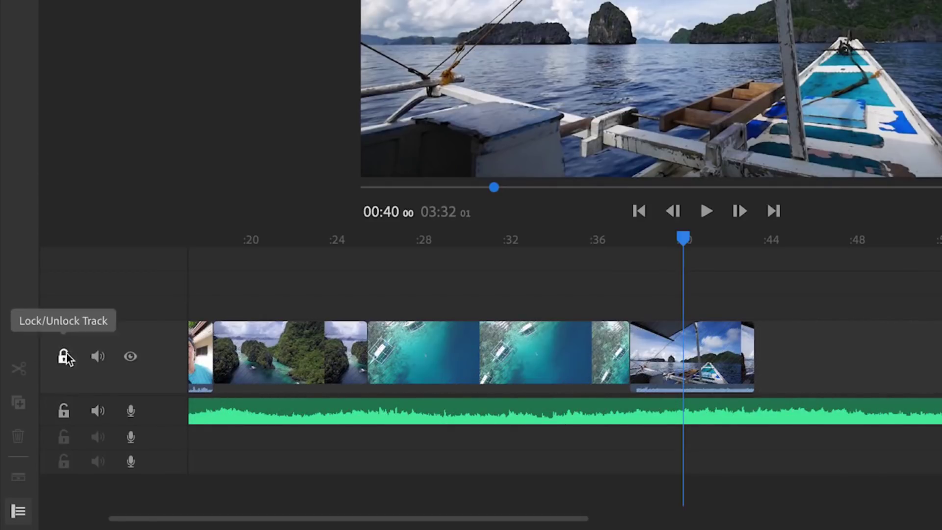
# Mute and unmute the music track, then hide and reshow the video track.
pyautogui.click(98, 410)
pyautogui.click(98, 410)
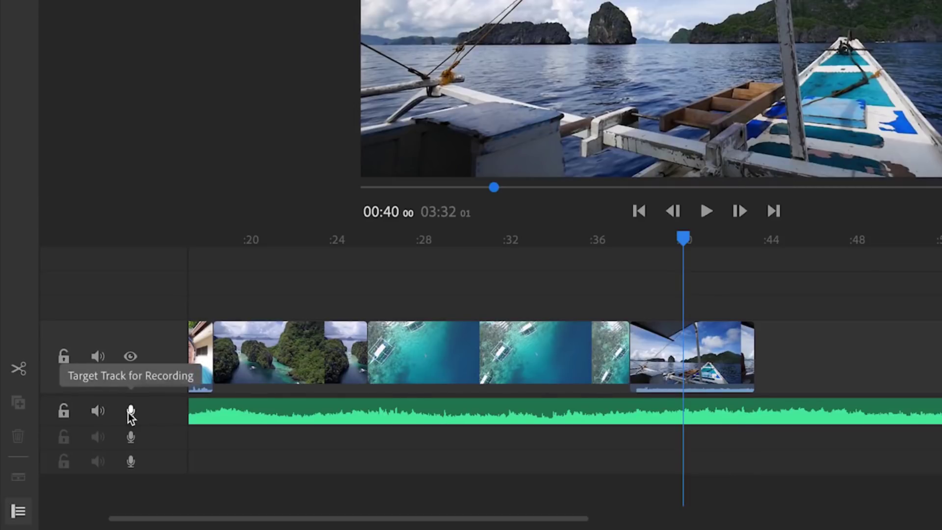
pyautogui.click(129, 360)
pyautogui.click(127, 363)
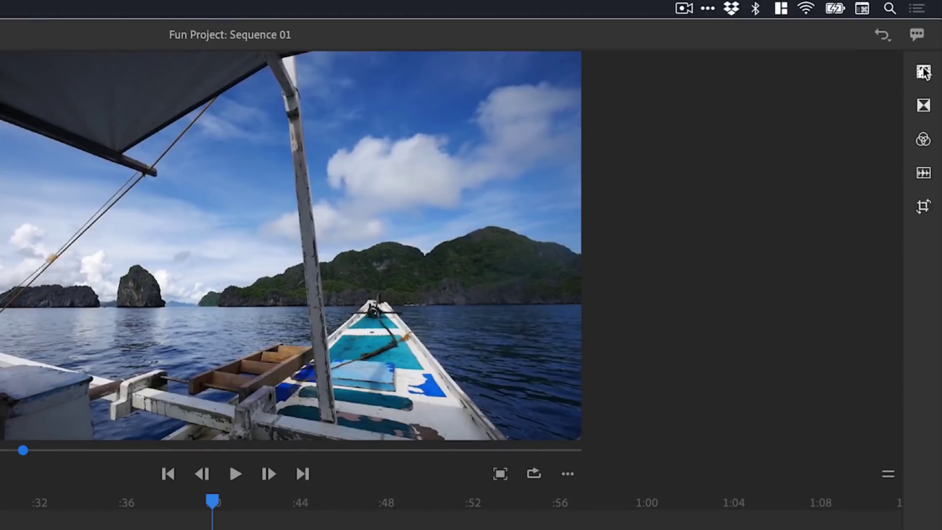
pyautogui.moveTo(923, 72)
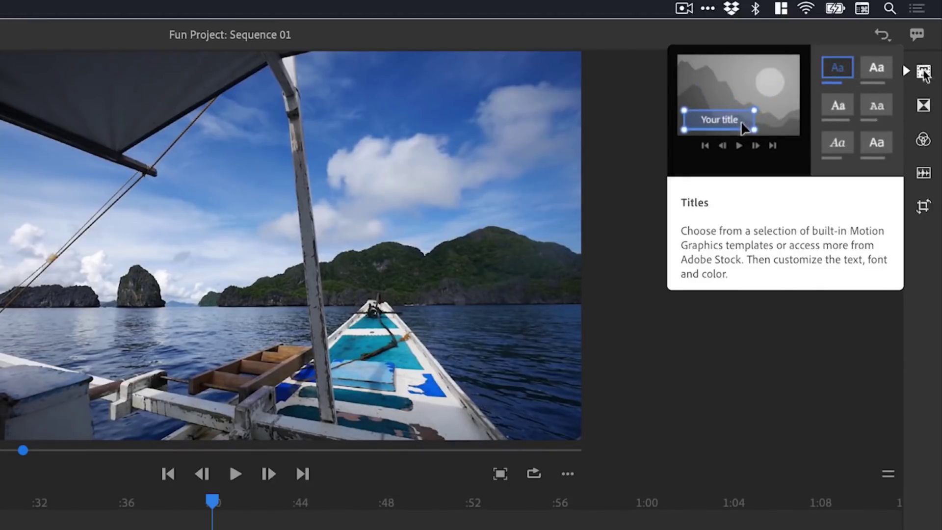
pyautogui.moveTo(924, 105)
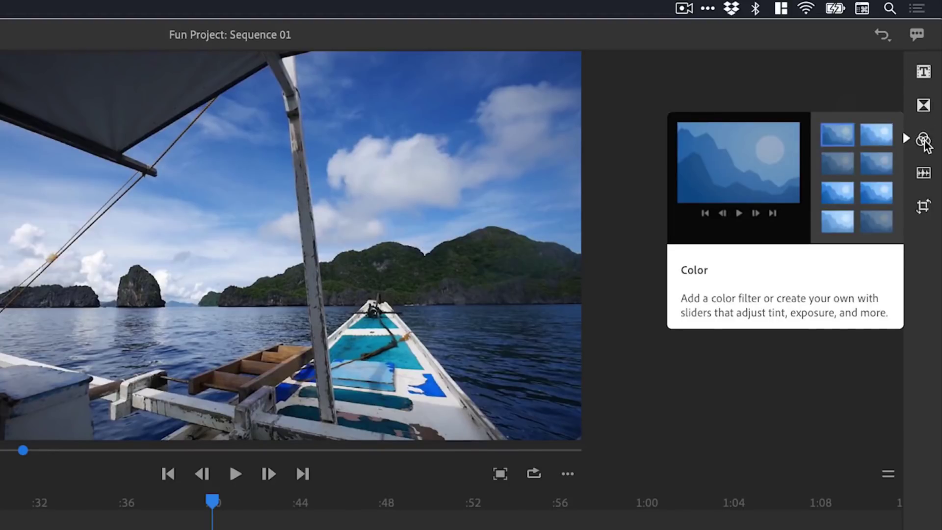
pyautogui.moveTo(923, 173)
pyautogui.moveTo(925, 207)
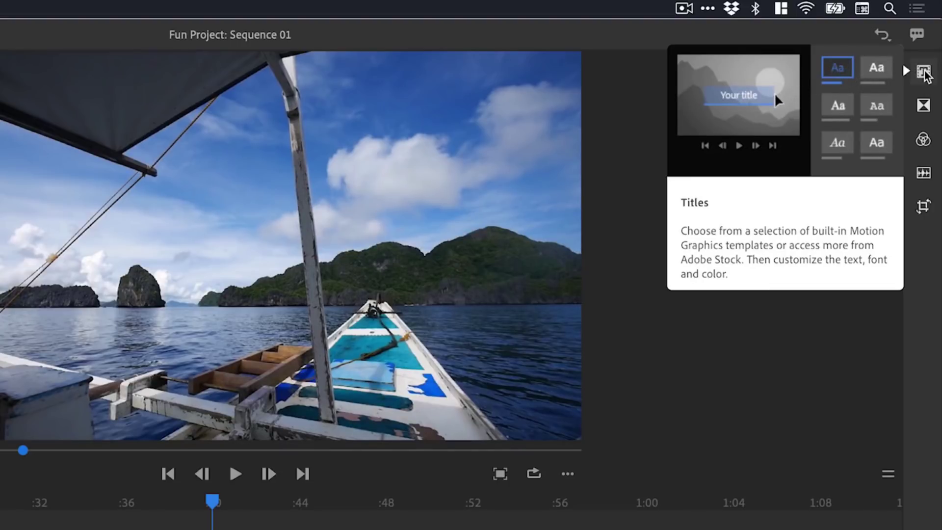
# Add a Basic Lower Third title at the playhead over the video.
pyautogui.click(925, 73)
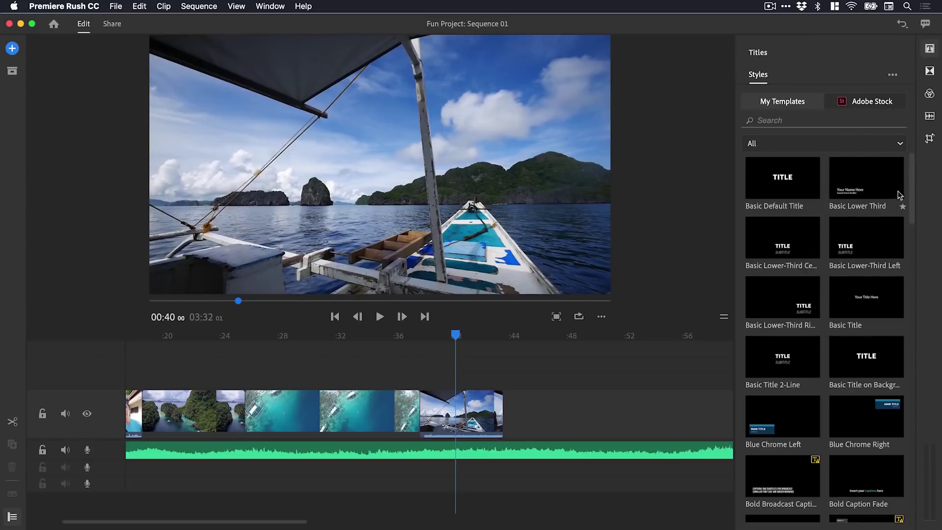
pyautogui.moveTo(912, 185); pyautogui.dragTo(908, 164)
pyautogui.moveTo(770, 212); pyautogui.dragTo(412, 382)
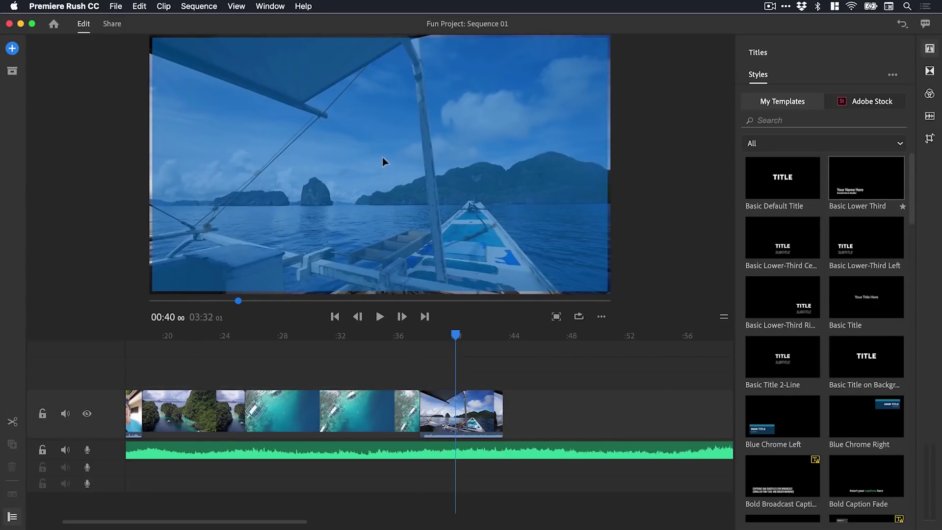
pyautogui.moveTo(382, 157); pyautogui.dragTo(382, 157)
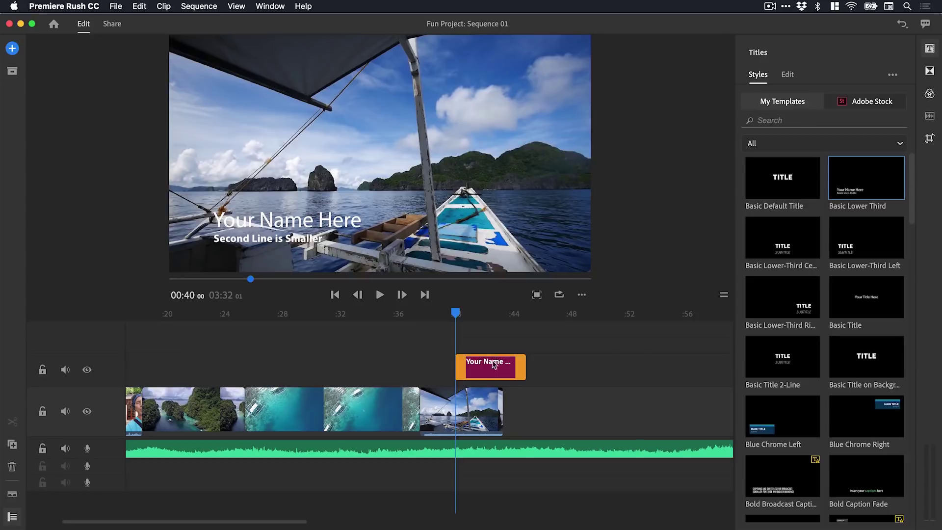
# Set the title to the creator's name over 'Youtuber' and move the clip earlier, near :38.
pyautogui.doubleClick(293, 225)
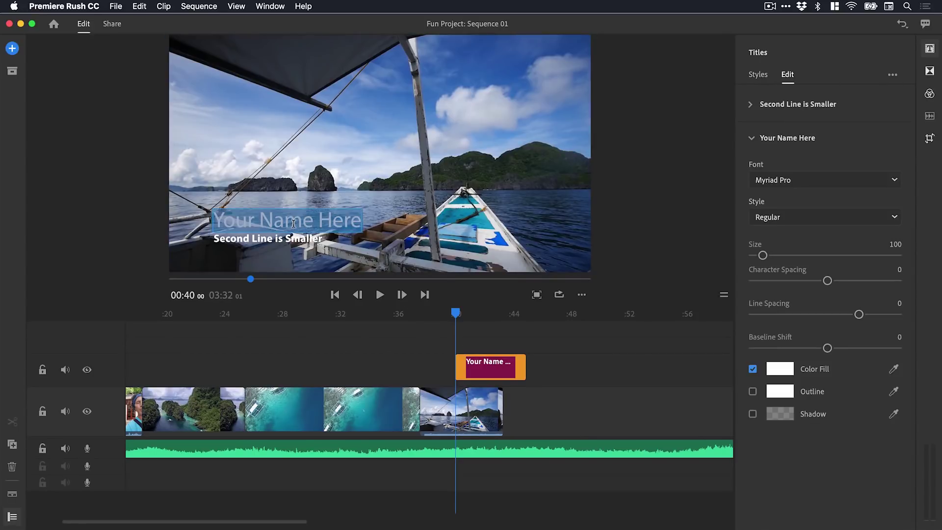
pyautogui.write('Dansky')
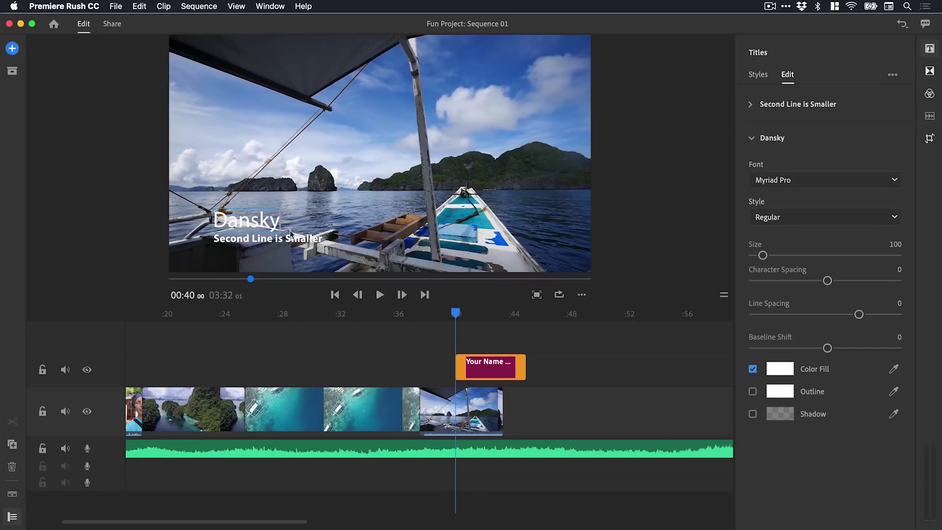
pyautogui.click(288, 239)
pyautogui.doubleClick(288, 239)
pyautogui.write('Youtuber')
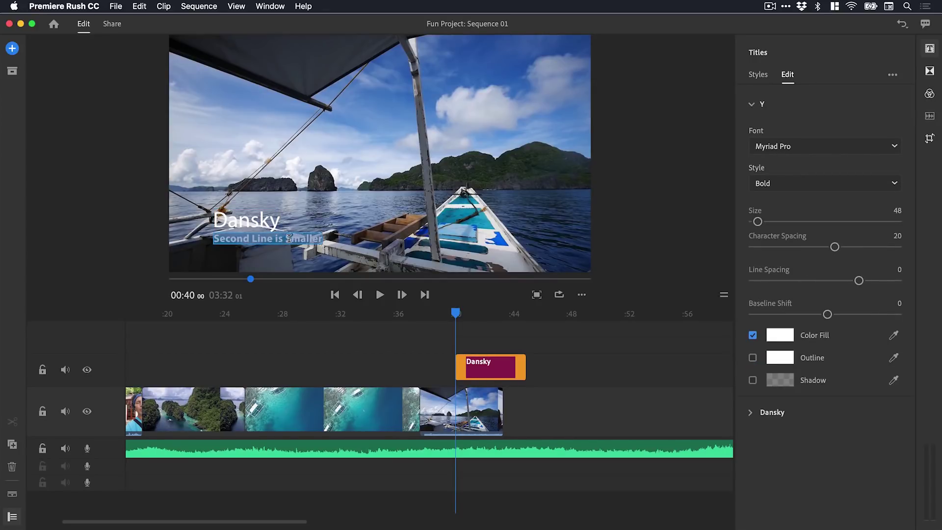
pyautogui.click(402, 341)
pyautogui.moveTo(497, 368)
pyautogui.mouseDown()
pyautogui.moveTo(426, 374)
pyautogui.moveTo(557, 366)
pyautogui.moveTo(482, 367)
pyautogui.mouseUp()
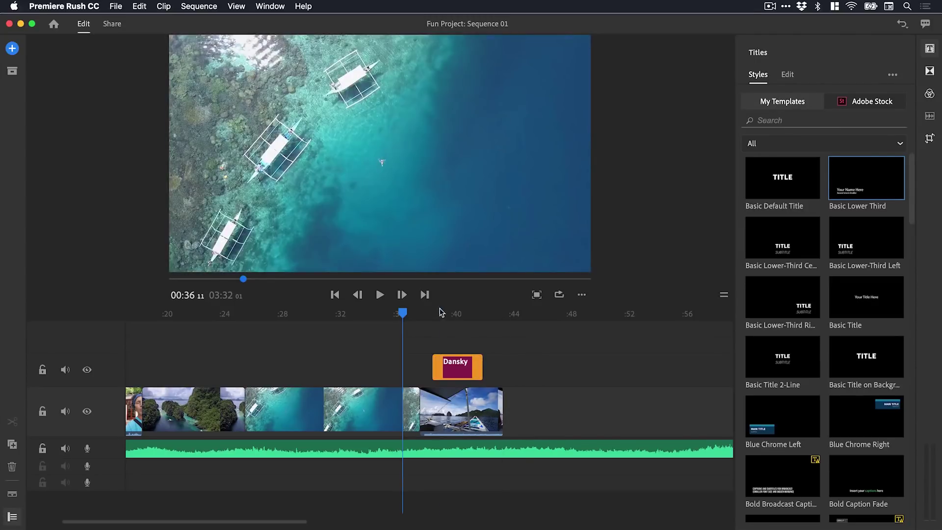
pyautogui.moveTo(444, 314); pyautogui.dragTo(466, 319)
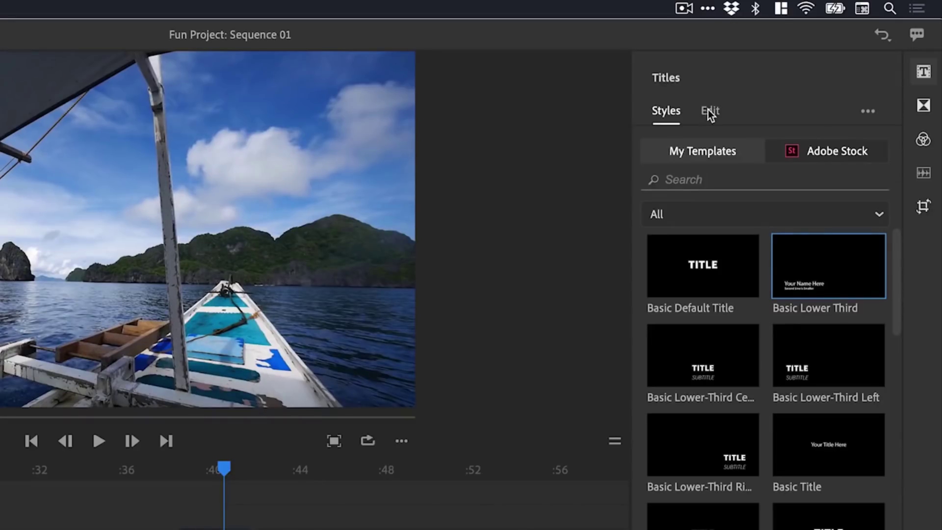
# Reduce the Youtuber line's text size from 48 to about 45.
pyautogui.click(709, 112)
pyautogui.click(656, 158)
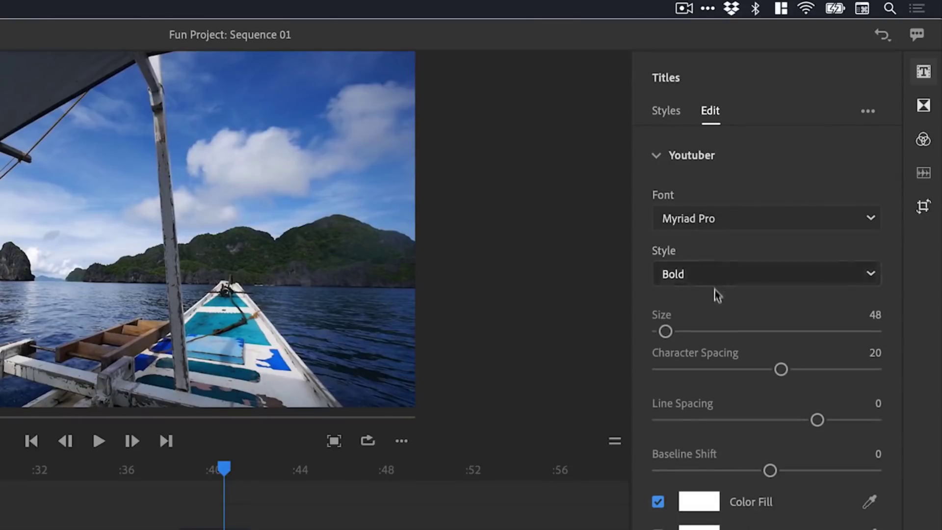
pyautogui.moveTo(677, 331); pyautogui.dragTo(665, 332)
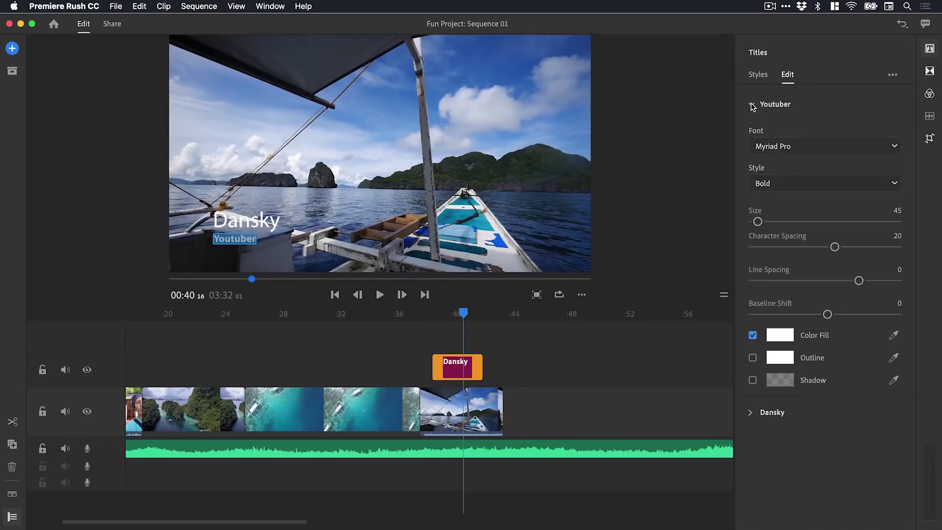
pyautogui.click(751, 105)
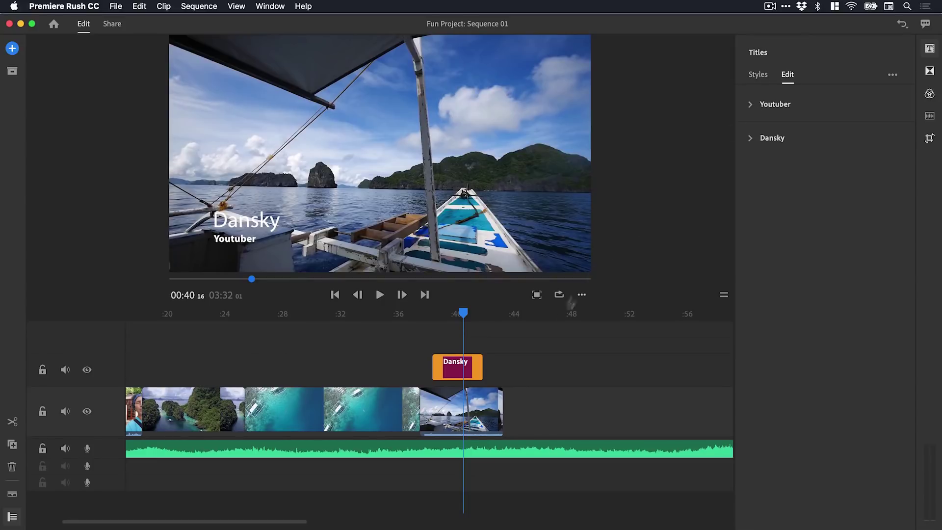
# Select the title clip and park the playhead at about 00:38.
pyautogui.click(503, 365)
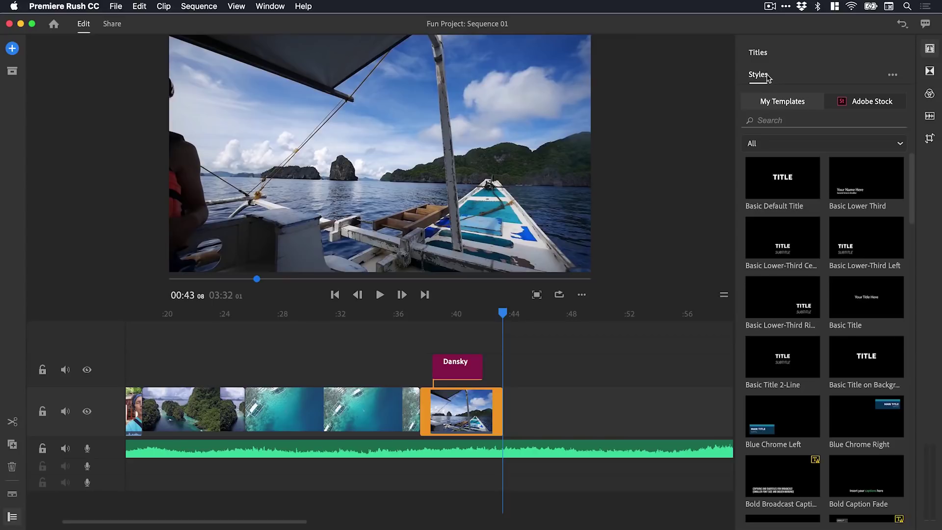
pyautogui.click(458, 364)
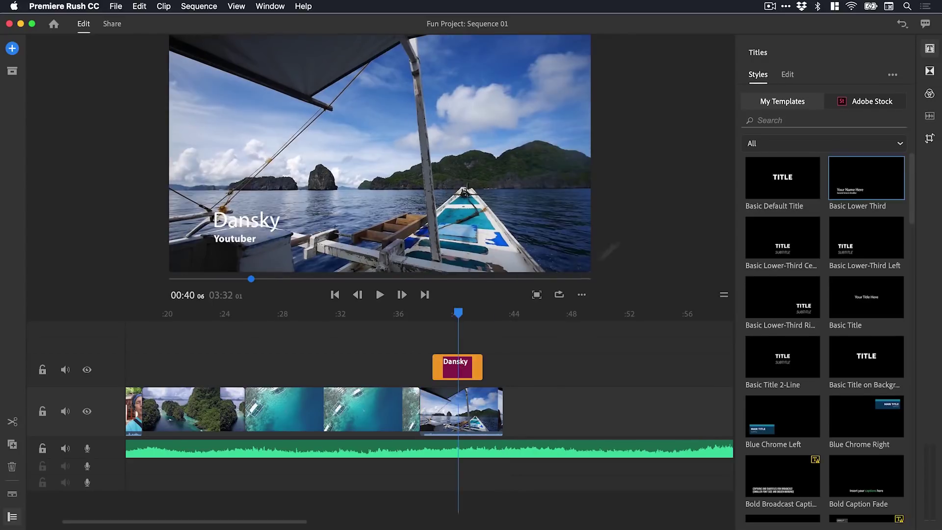
pyautogui.click(786, 74)
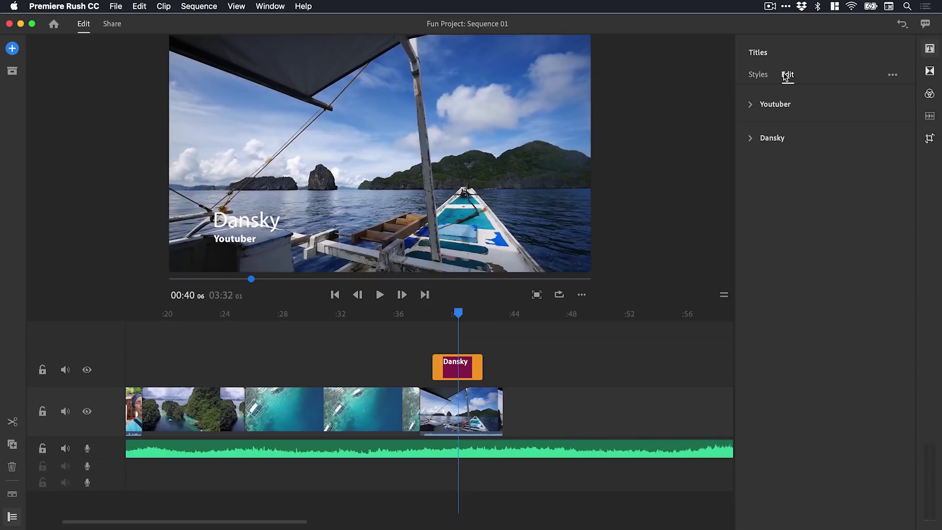
pyautogui.moveTo(445, 313); pyautogui.dragTo(422, 314)
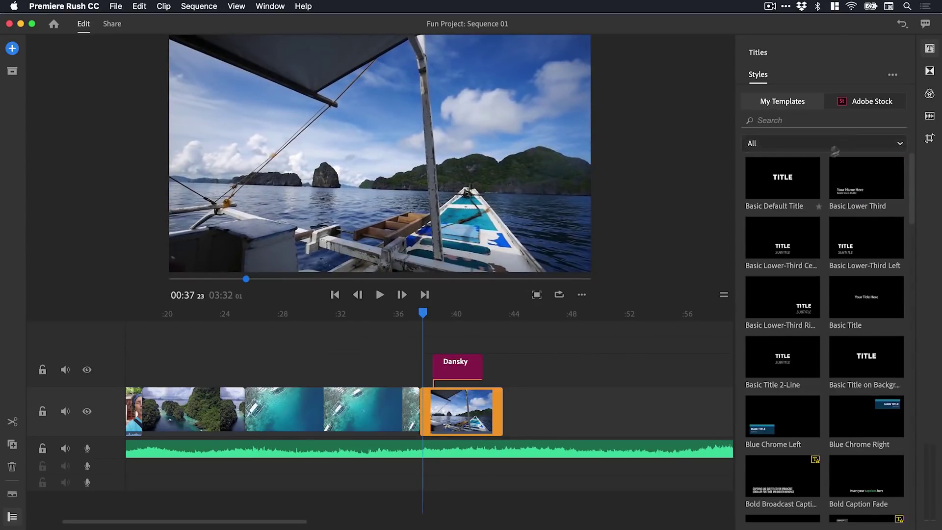
# Add Cross Dissolve transitions to the start and end of the lower-third title.
pyautogui.click(931, 73)
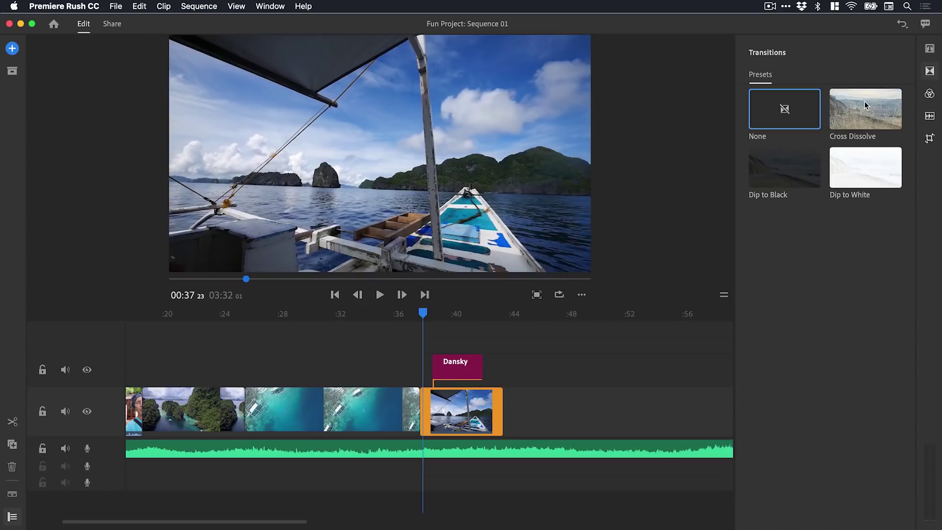
pyautogui.moveTo(864, 101); pyautogui.dragTo(437, 367)
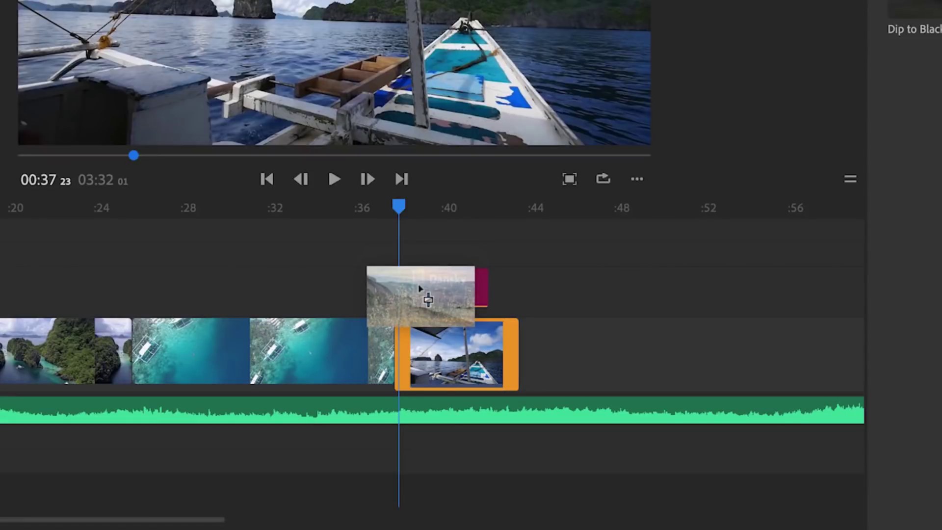
pyautogui.moveTo(419, 289); pyautogui.dragTo(420, 289)
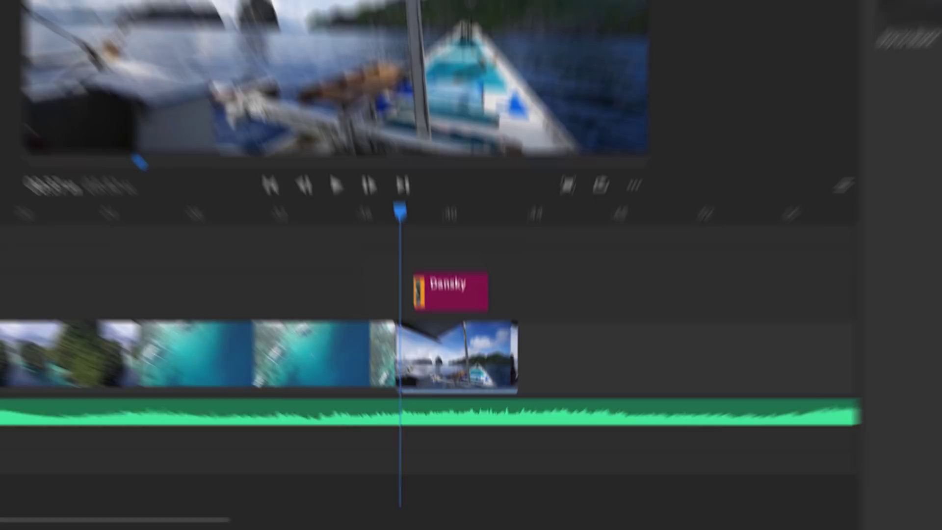
pyautogui.moveTo(864, 109)
pyautogui.mouseDown()
pyautogui.moveTo(756, 194)
pyautogui.moveTo(480, 373)
pyautogui.mouseUp()
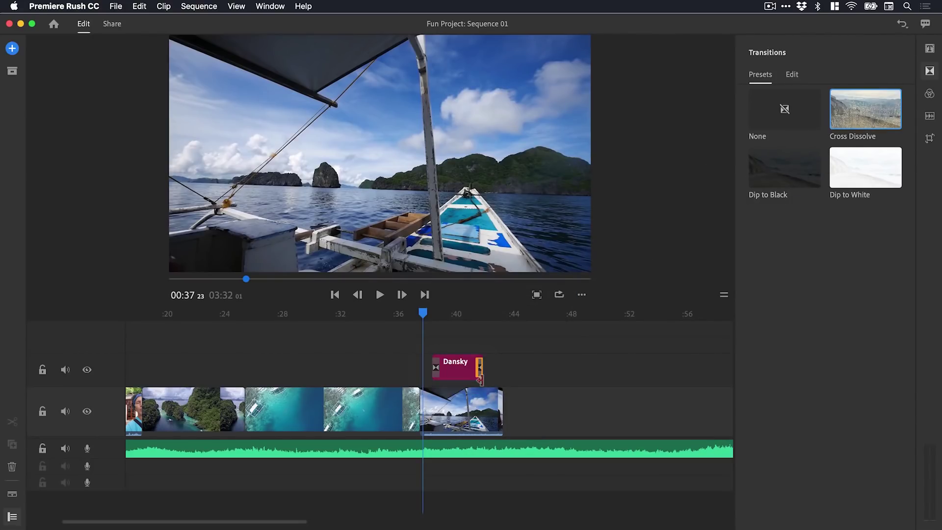
pyautogui.moveTo(423, 313)
pyautogui.mouseDown()
pyautogui.moveTo(487, 314)
pyautogui.moveTo(468, 318)
pyautogui.mouseUp()
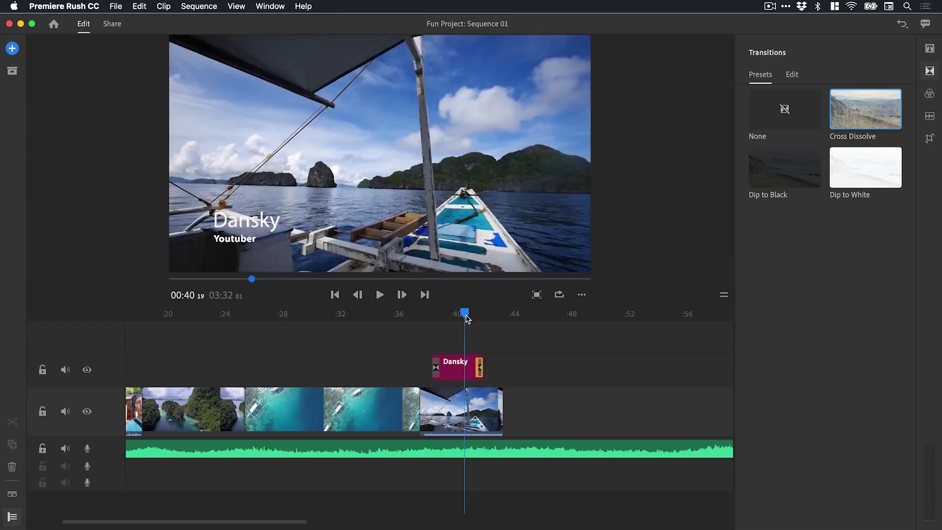
# Select the title clip and its transitions, ending on the closing Cross Dissolve.
pyautogui.click(467, 370)
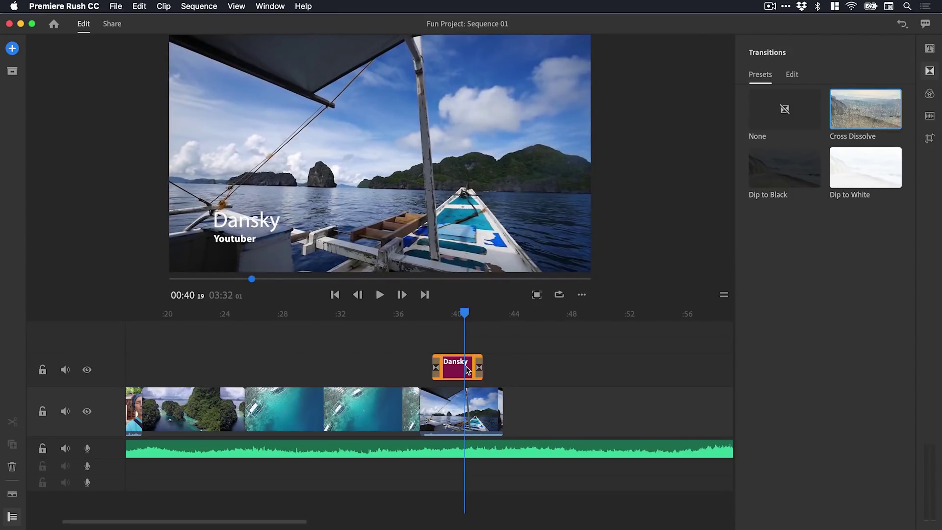
pyautogui.click(516, 368)
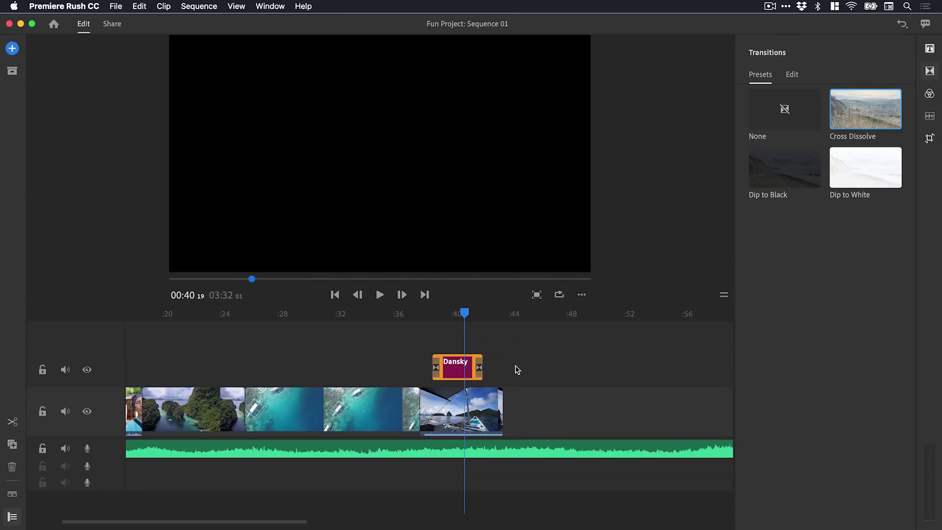
pyautogui.click(480, 369)
pyautogui.click(435, 368)
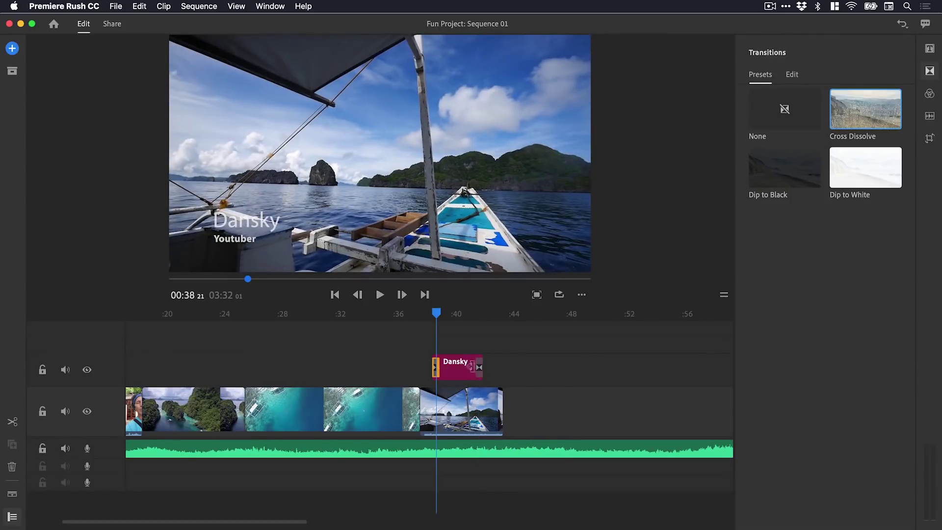
pyautogui.click(480, 369)
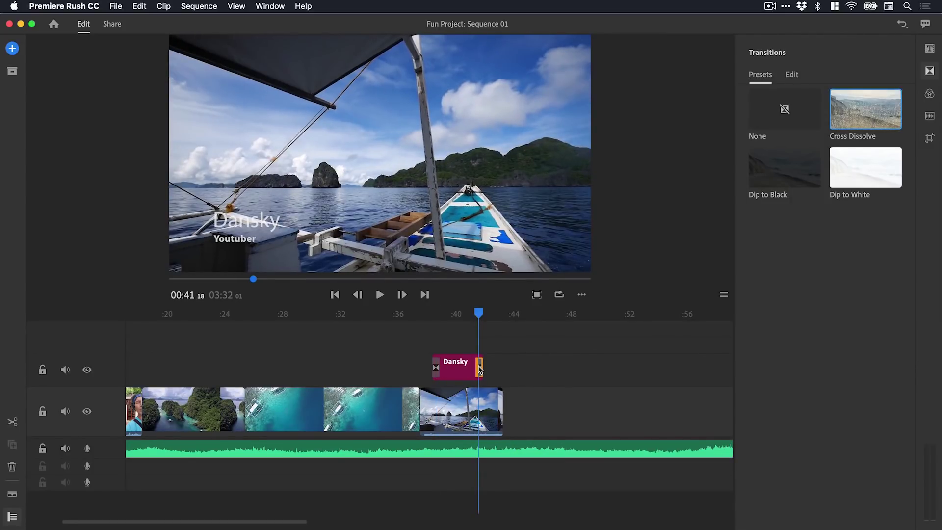
# Lengthen the title's ending Cross Dissolve to 1.53 sec and preview the fade from 00:38.
pyautogui.click(795, 78)
pyautogui.moveTo(784, 118); pyautogui.dragTo(822, 119)
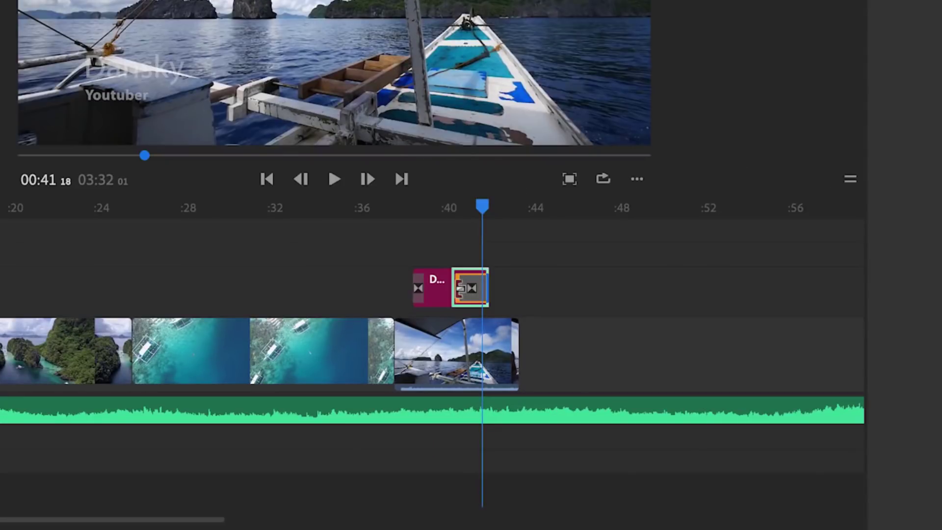
pyautogui.moveTo(460, 288)
pyautogui.mouseDown()
pyautogui.moveTo(447, 289)
pyautogui.moveTo(462, 288)
pyautogui.mouseUp()
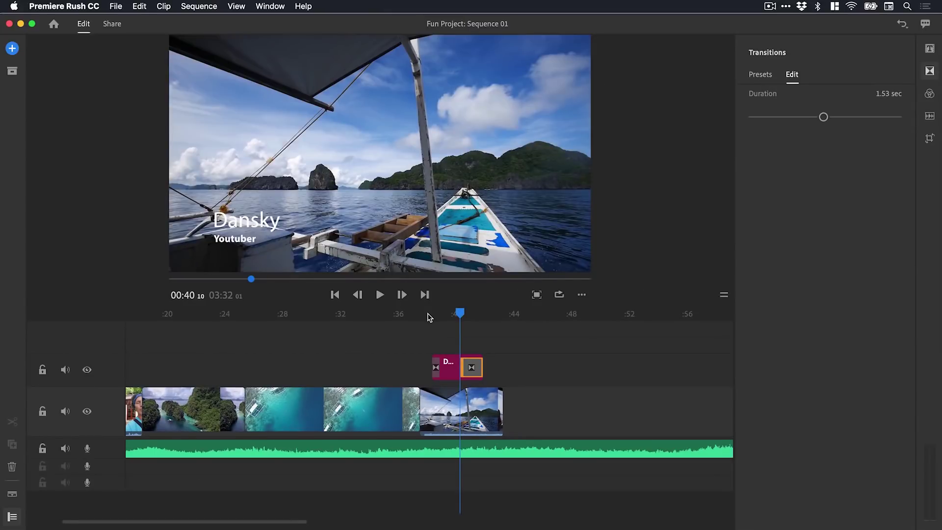
pyautogui.click(426, 314)
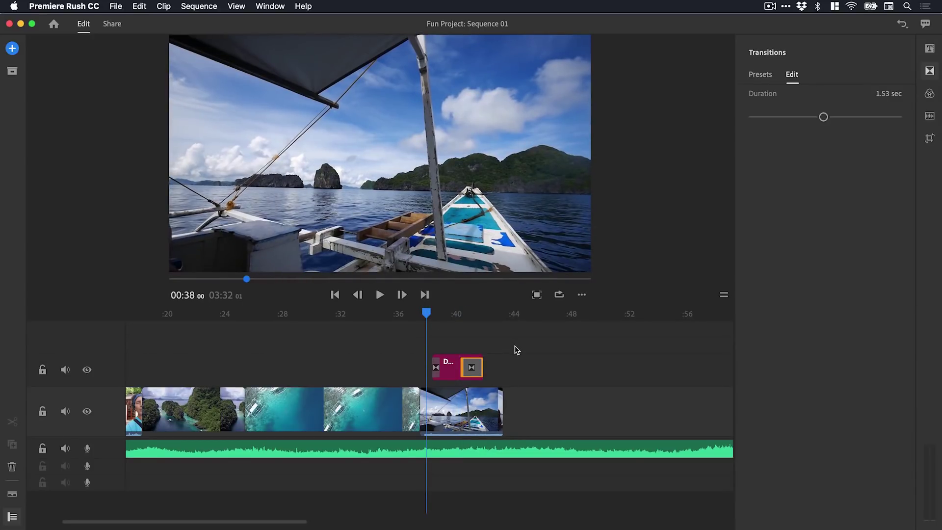
pyautogui.press('space')
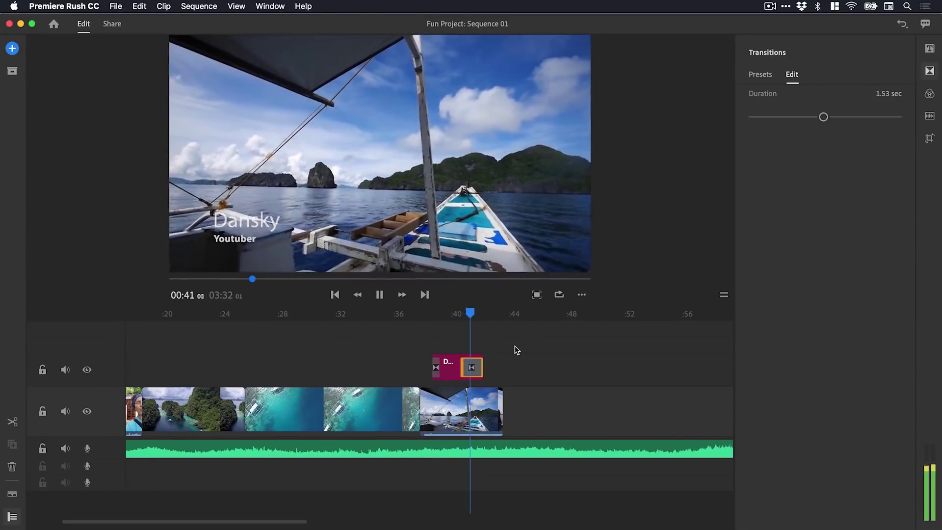
pyautogui.press('space')
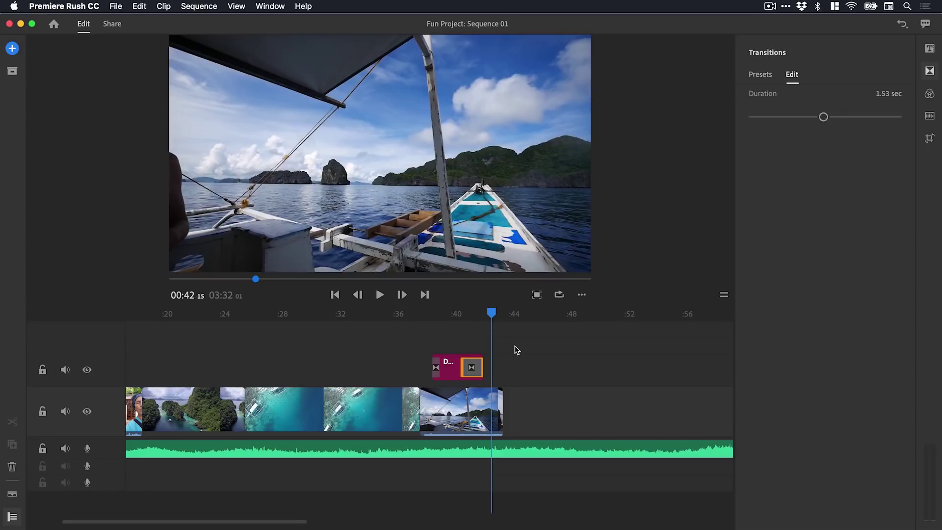
# Switch to the colour presets and select the opening walking selfie clip.
pyautogui.click(930, 71)
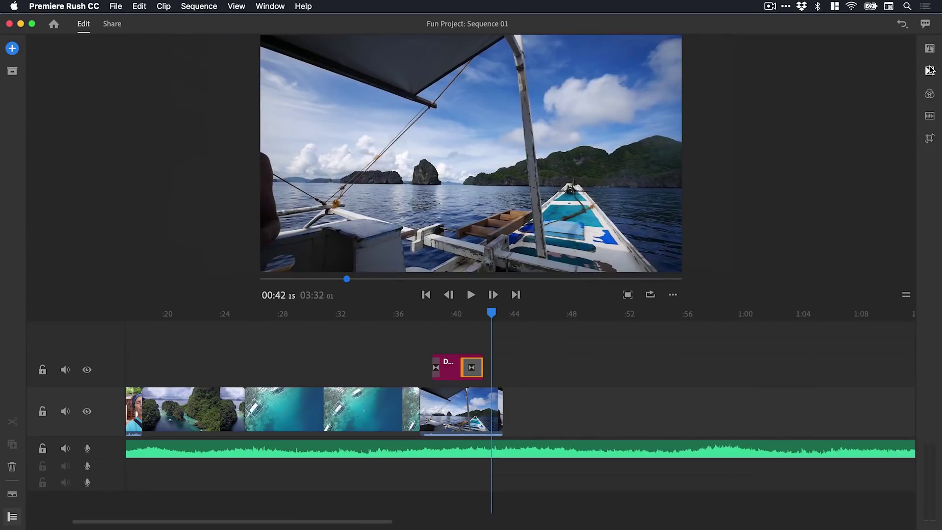
pyautogui.click(929, 93)
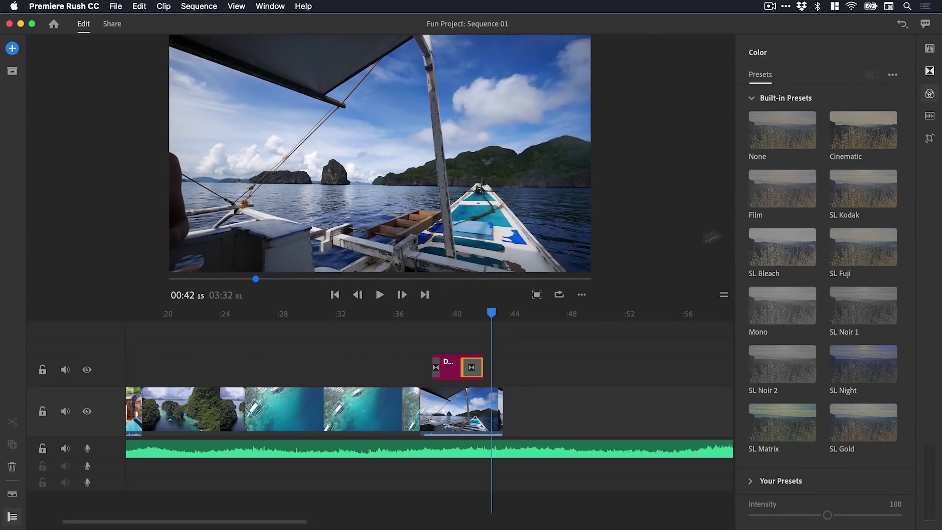
pyautogui.moveTo(328, 317); pyautogui.dragTo(246, 317)
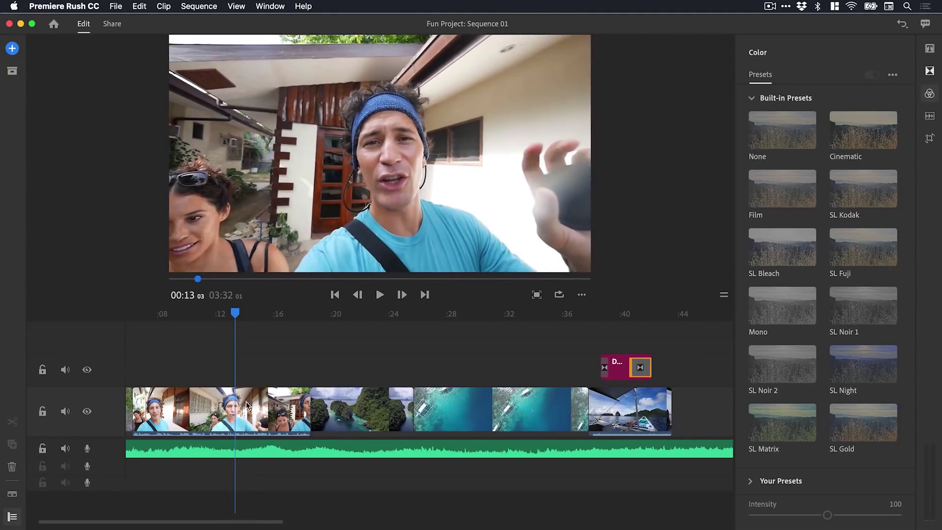
pyautogui.click(246, 404)
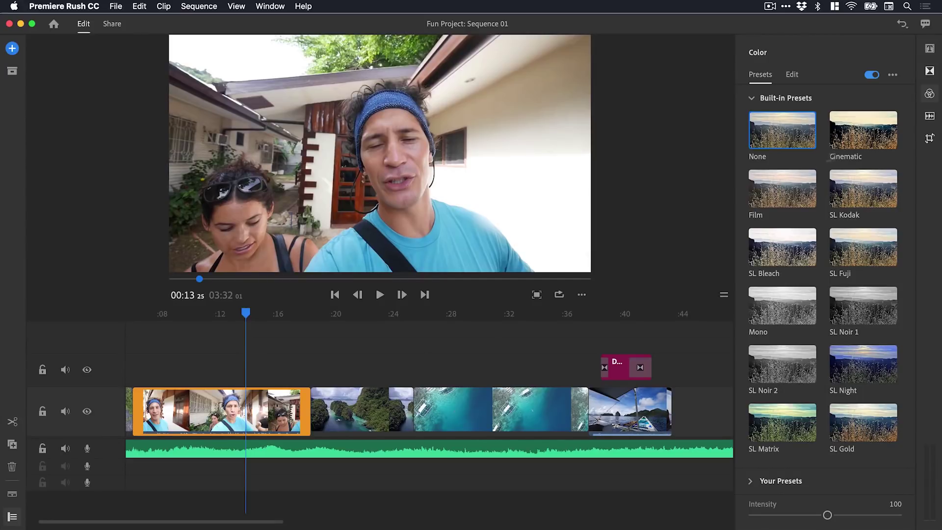
# Try SL Kodak, black-and-white, SL Noir 1 and SL Night looks, settling on SL Fuji.
pyautogui.click(849, 193)
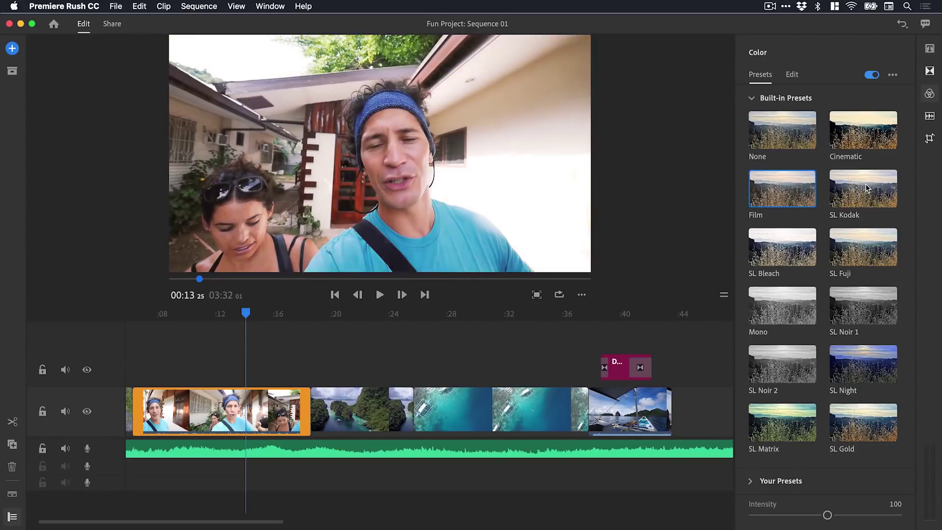
pyautogui.click(808, 256)
pyautogui.click(789, 305)
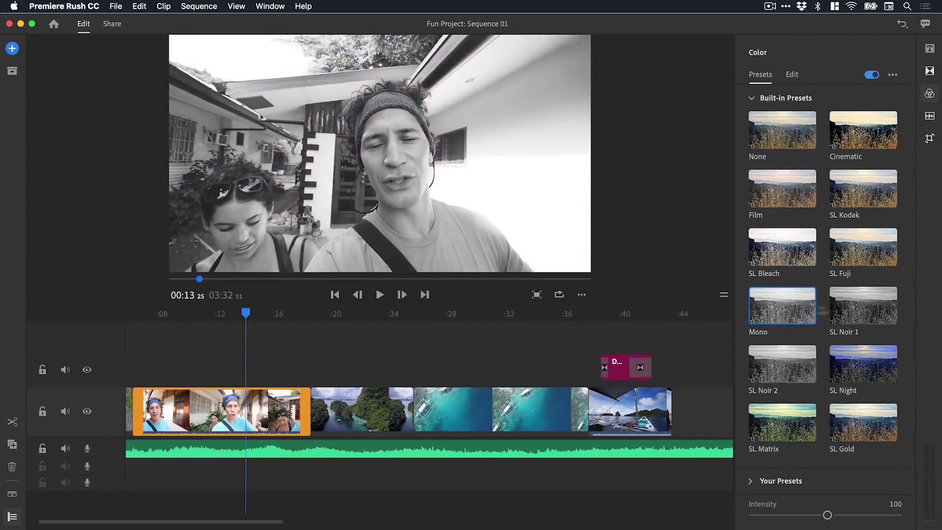
pyautogui.click(866, 308)
pyautogui.click(861, 420)
pyautogui.click(801, 430)
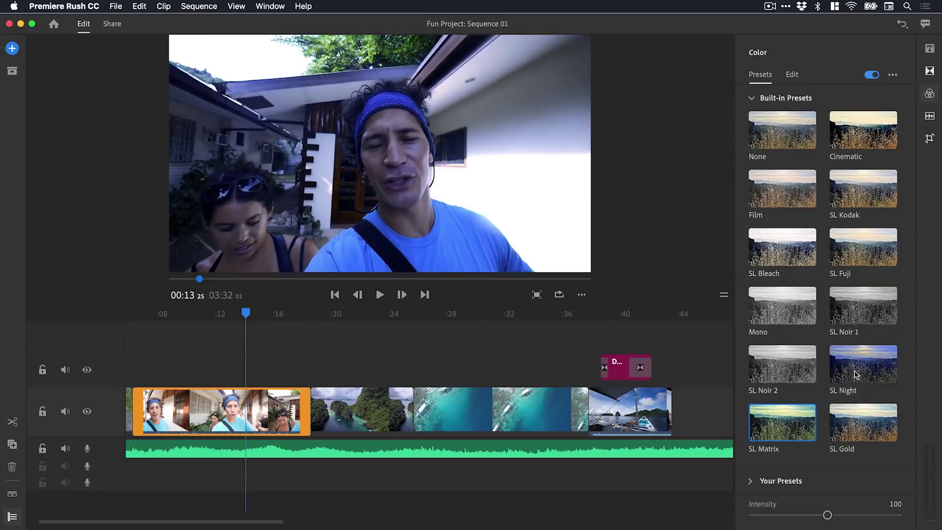
pyautogui.click(855, 374)
pyautogui.click(865, 252)
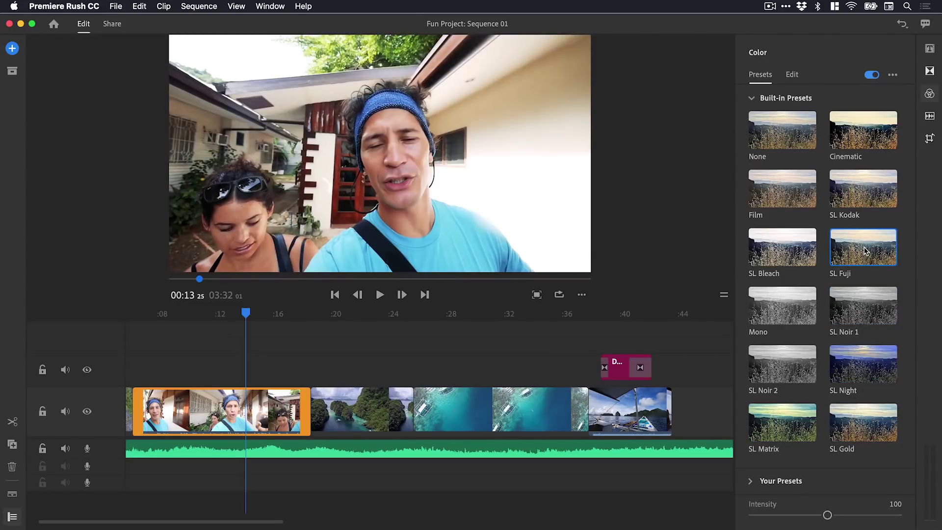
# Set exposure -0.31, contrast 13, temperature 27 and vignette -0.71, then compare with colour toggled off and on.
pyautogui.click(792, 75)
pyautogui.moveTo(828, 132); pyautogui.dragTo(835, 164)
pyautogui.moveTo(827, 257); pyautogui.dragTo(846, 258)
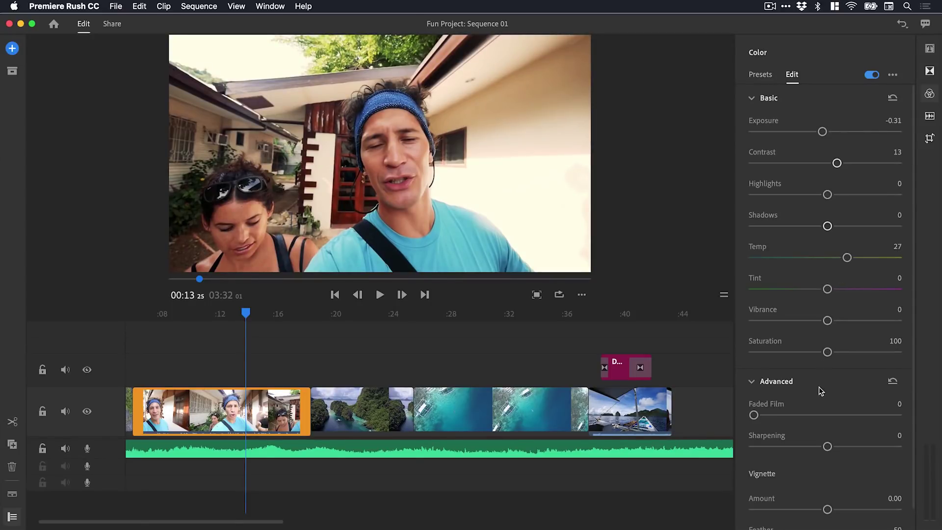
pyautogui.moveTo(828, 509)
pyautogui.mouseDown()
pyautogui.moveTo(858, 509)
pyautogui.moveTo(809, 513)
pyautogui.mouseUp()
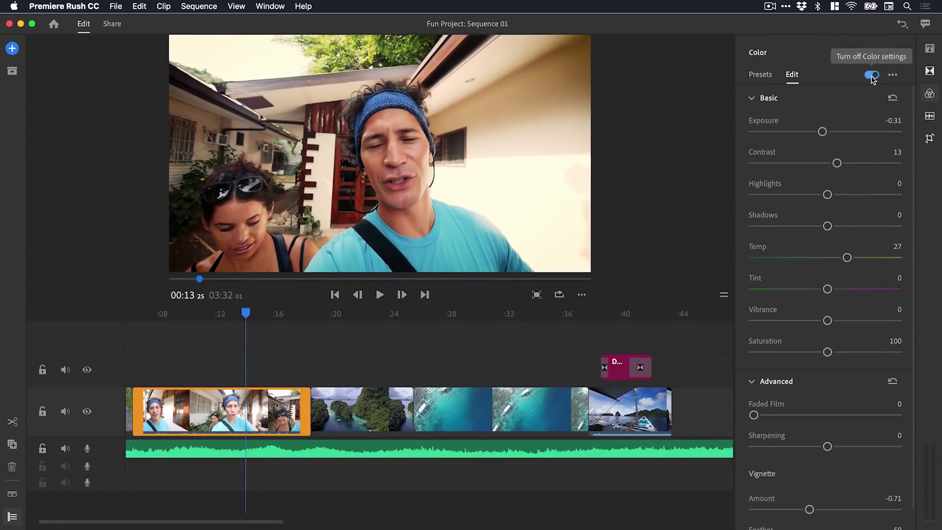
pyautogui.click(871, 75)
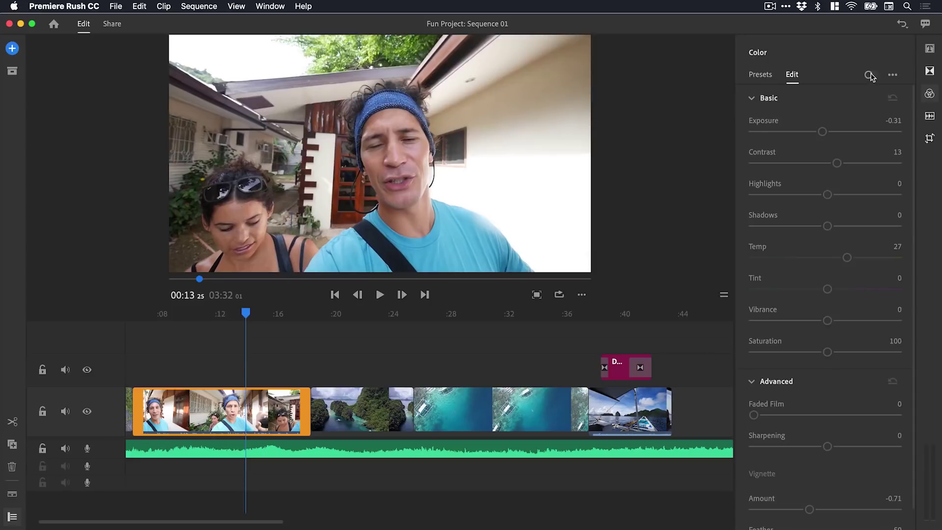
pyautogui.click(871, 76)
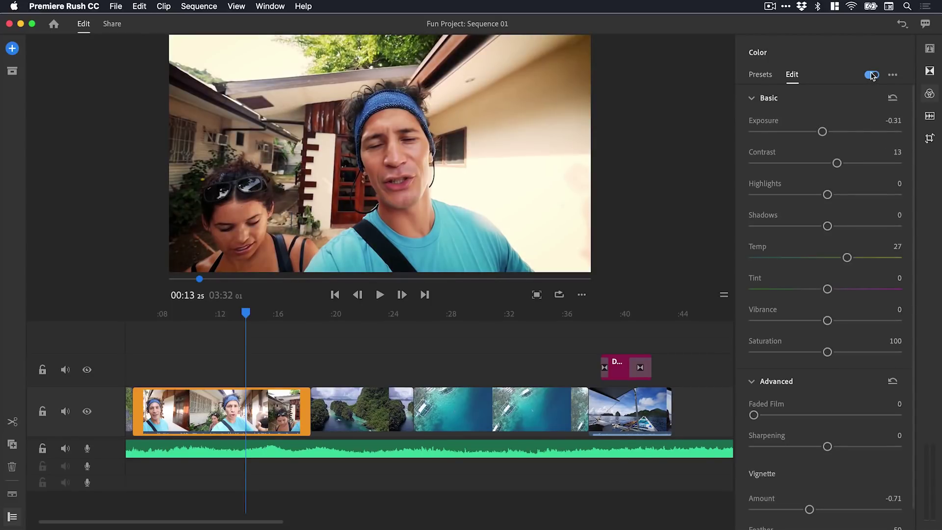
# Swap the Color panel for Audio, enlarge the audio track, and show the first clip's linked audio separately.
pyautogui.click(930, 93)
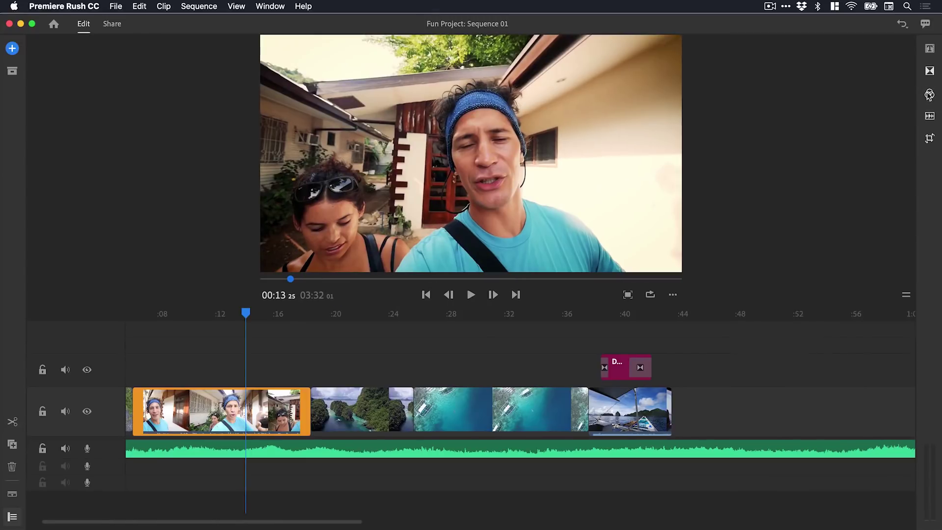
pyautogui.click(929, 117)
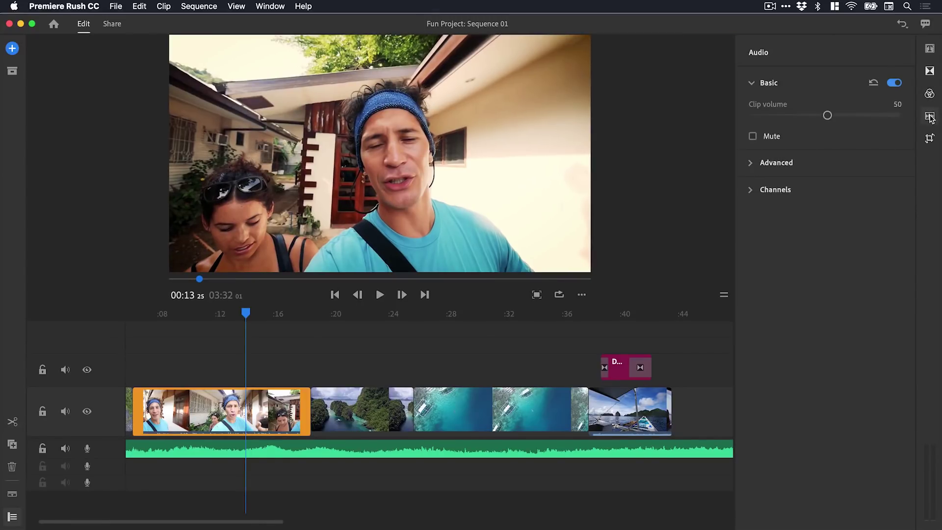
pyautogui.click(310, 449)
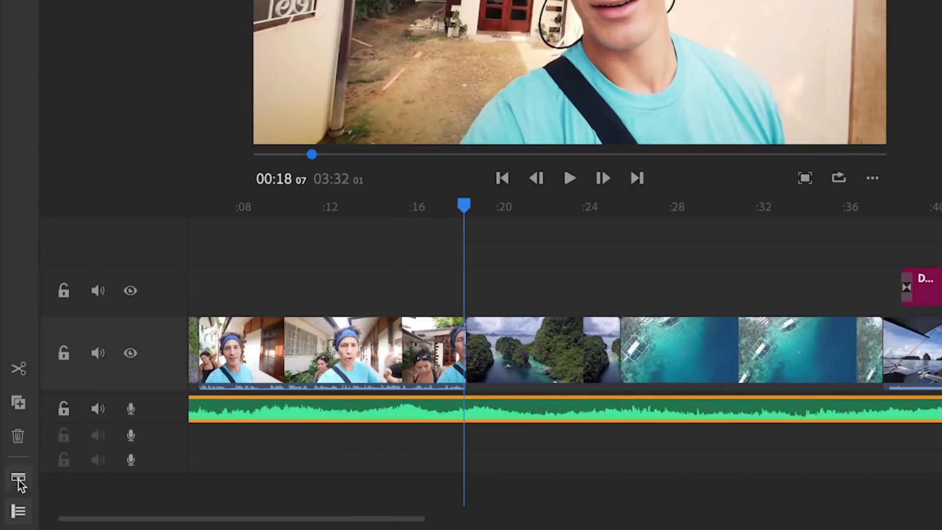
pyautogui.click(13, 495)
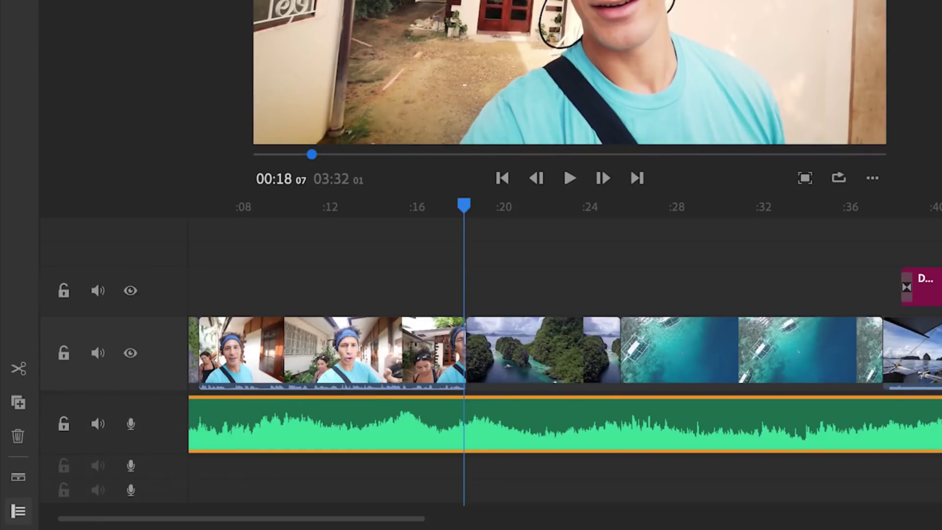
pyautogui.click(415, 353)
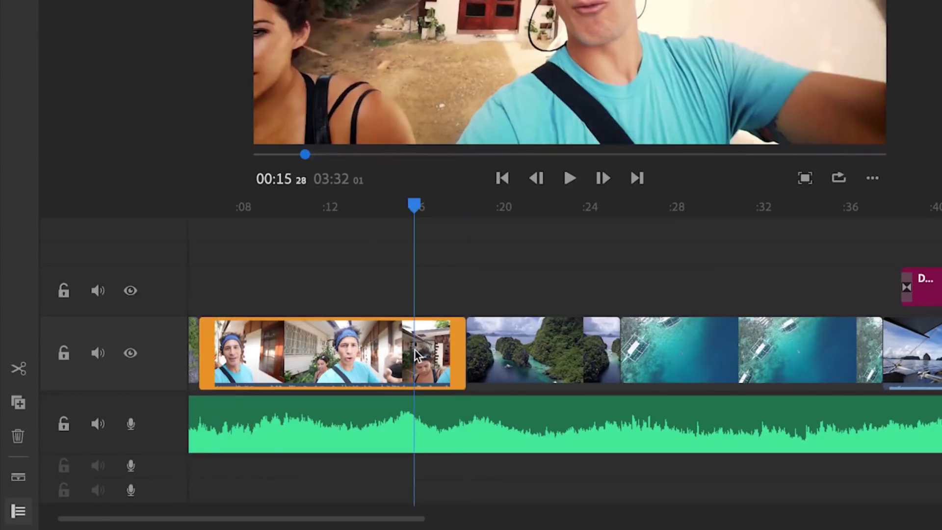
pyautogui.click(19, 478)
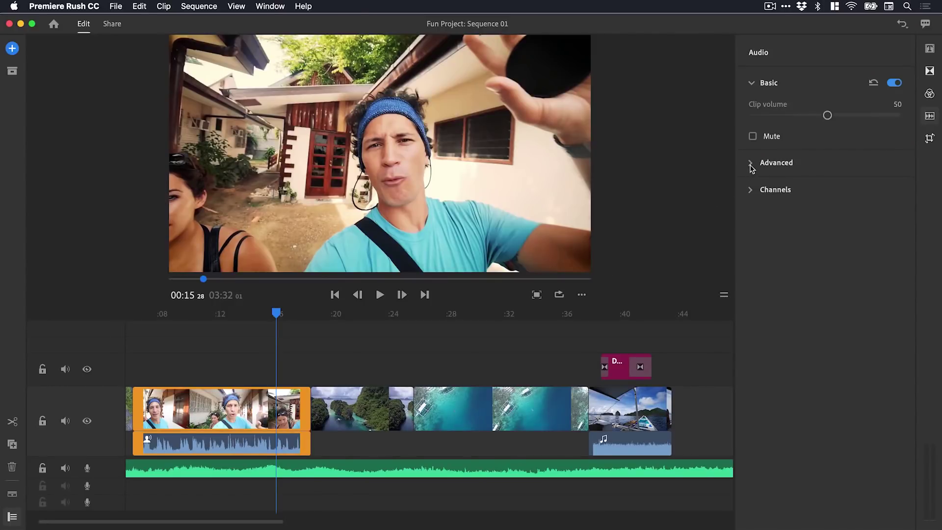
# Expand the advanced audio options, keep the type as Voice, and show the left/right channel waveforms.
pyautogui.click(752, 164)
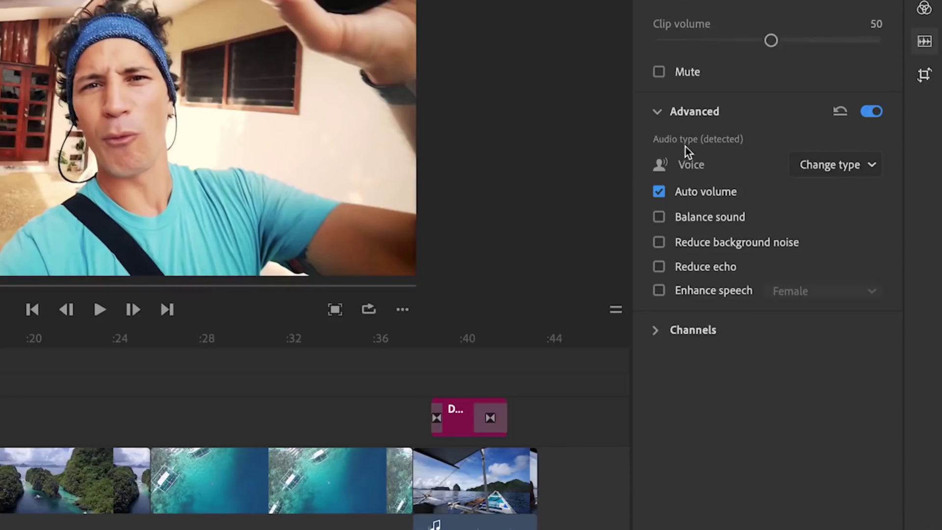
pyautogui.click(827, 170)
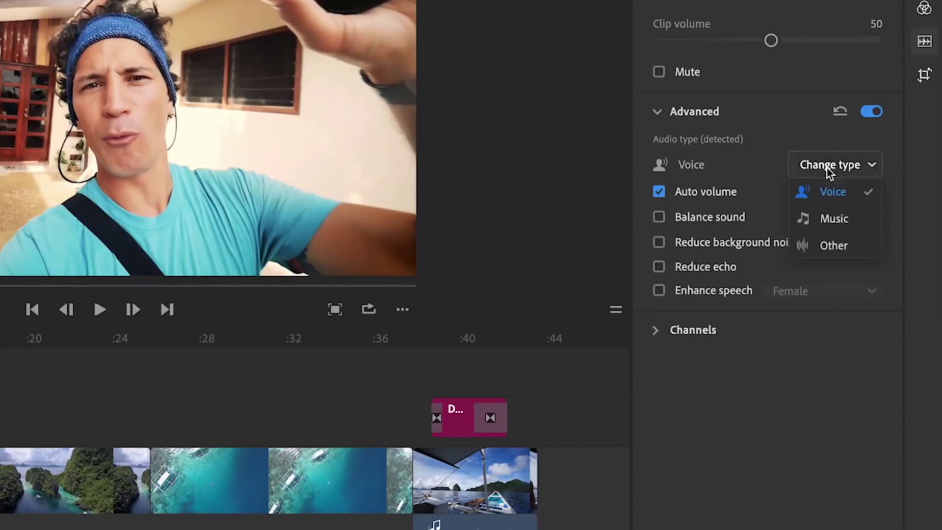
pyautogui.click(829, 169)
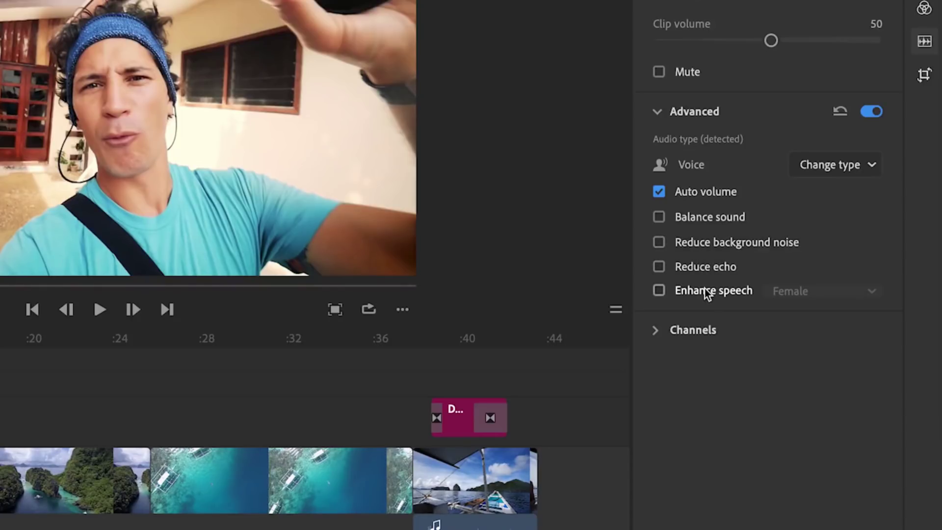
pyautogui.click(657, 332)
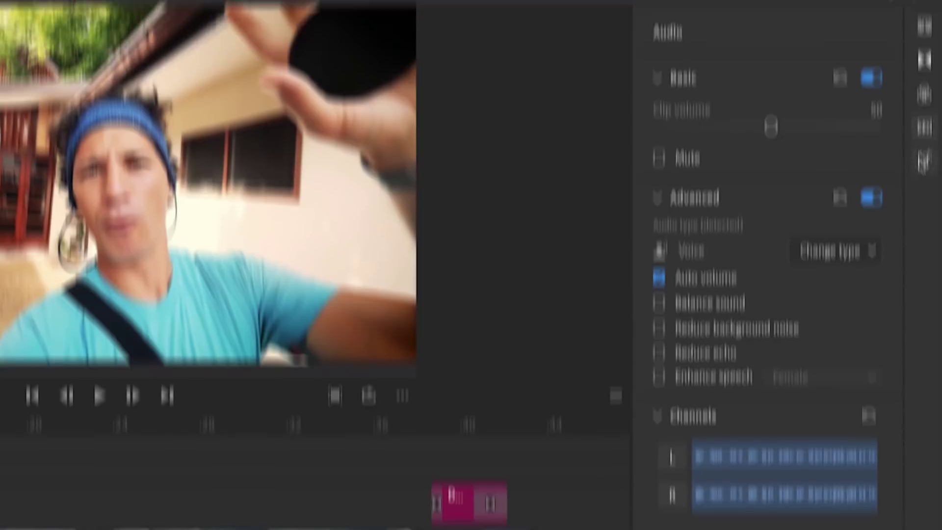
# Move the first clip to position 1020, 276, rotate it 57° and scale it to 122.8.
pyautogui.click(924, 160)
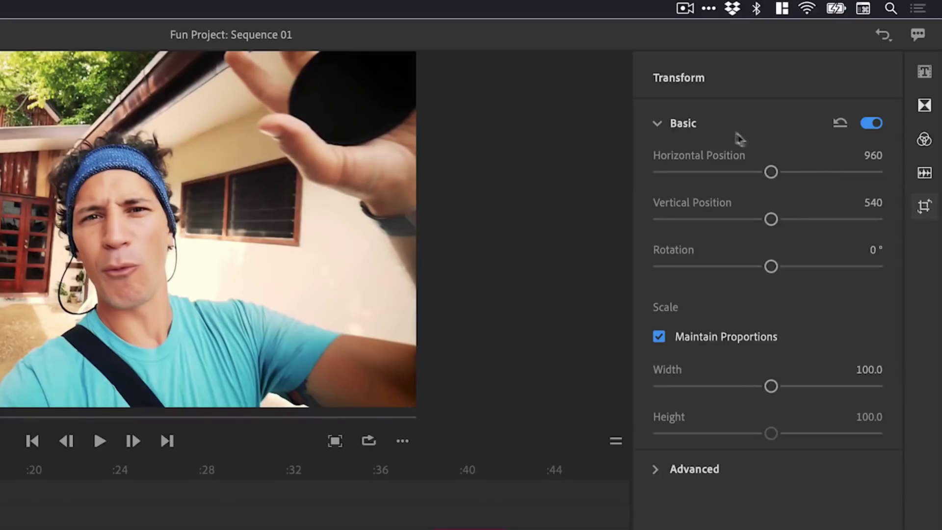
pyautogui.moveTo(771, 171)
pyautogui.mouseDown()
pyautogui.moveTo(709, 173)
pyautogui.moveTo(808, 171)
pyautogui.moveTo(770, 171)
pyautogui.mouseUp()
pyautogui.moveTo(749, 220)
pyautogui.mouseDown()
pyautogui.moveTo(826, 219)
pyautogui.moveTo(742, 227)
pyautogui.mouseUp()
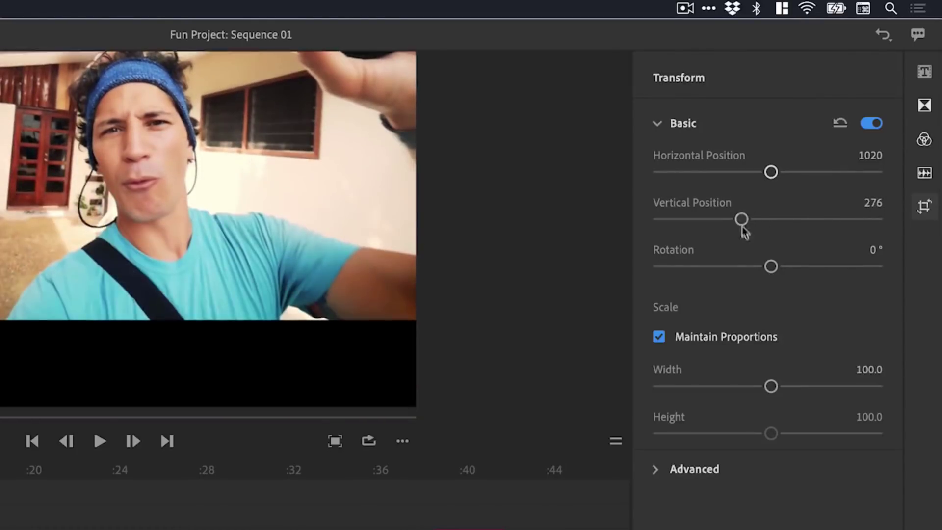
pyautogui.moveTo(770, 266); pyautogui.dragTo(823, 266)
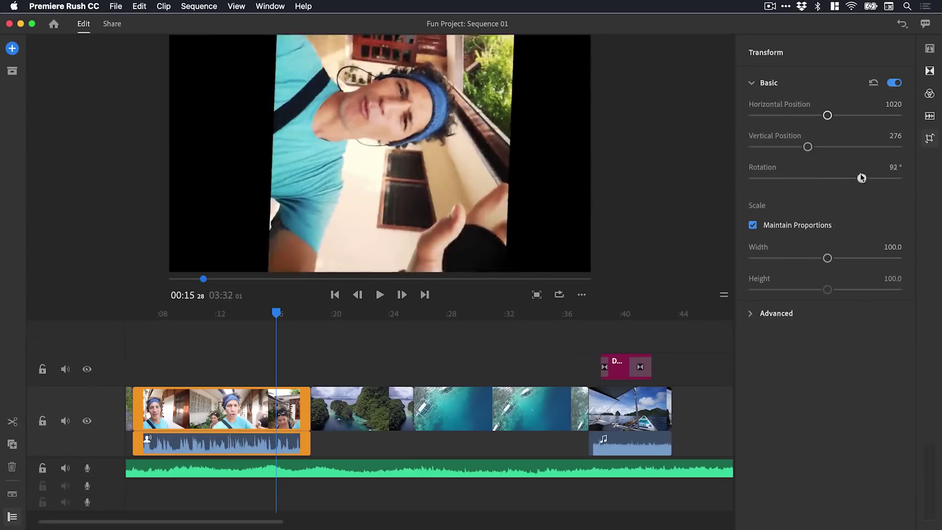
pyautogui.moveTo(862, 177); pyautogui.dragTo(848, 178)
pyautogui.moveTo(852, 258)
pyautogui.mouseDown()
pyautogui.moveTo(810, 259)
pyautogui.moveTo(844, 258)
pyautogui.mouseUp()
# Crop the clip on every side, set opacity to 39% and edge feather to 30.
pyautogui.click(750, 313)
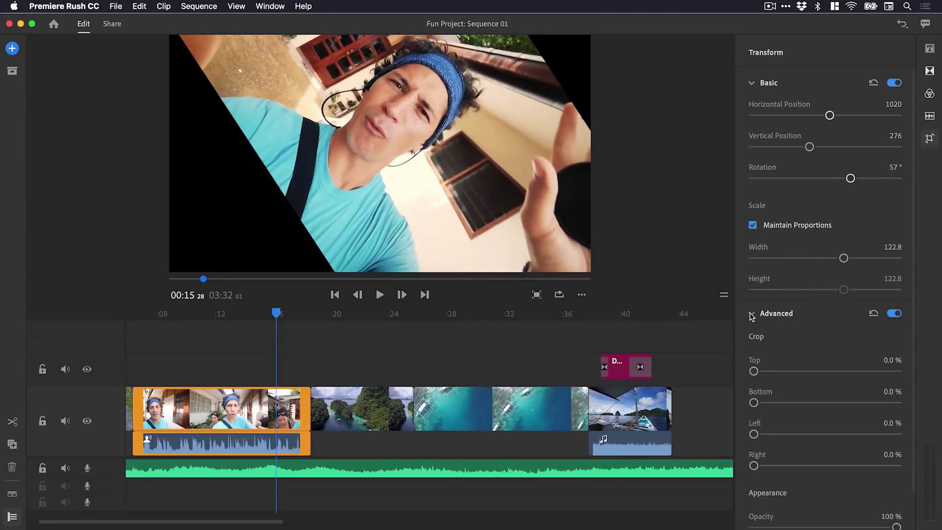
pyautogui.moveTo(773, 371); pyautogui.dragTo(795, 371)
pyautogui.moveTo(785, 403); pyautogui.dragTo(824, 519)
pyautogui.scroll(-2, 912, 393)
pyautogui.click(795, 523)
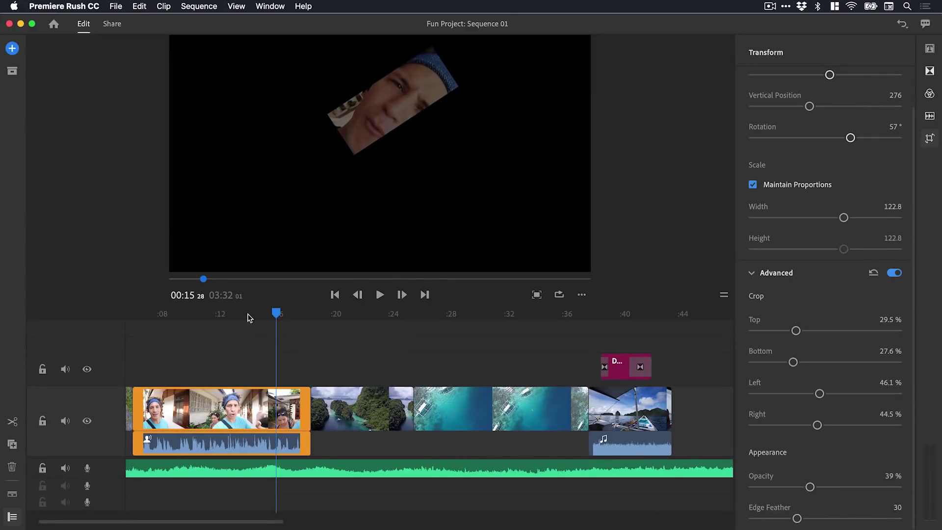
# Play back from about 00:13 to preview the transformed clip.
pyautogui.click(248, 314)
pyautogui.press('space')
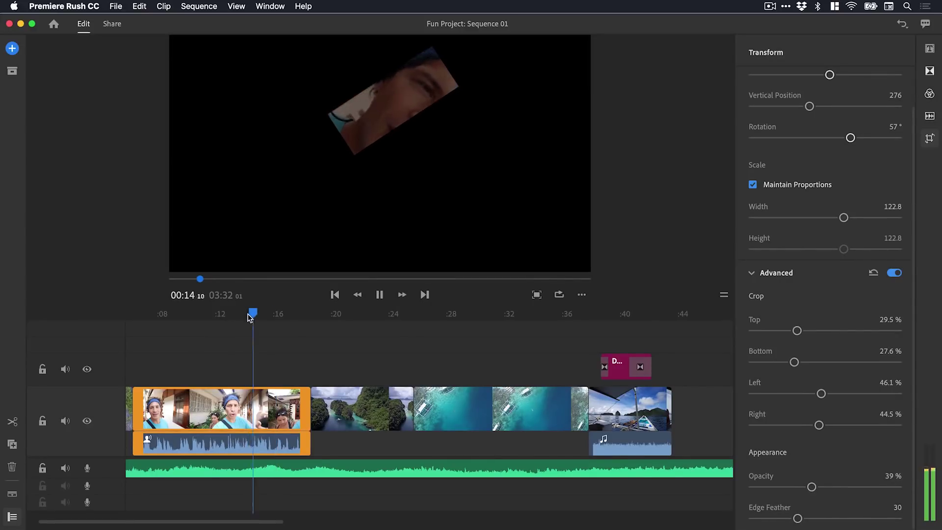
pyautogui.press('space')
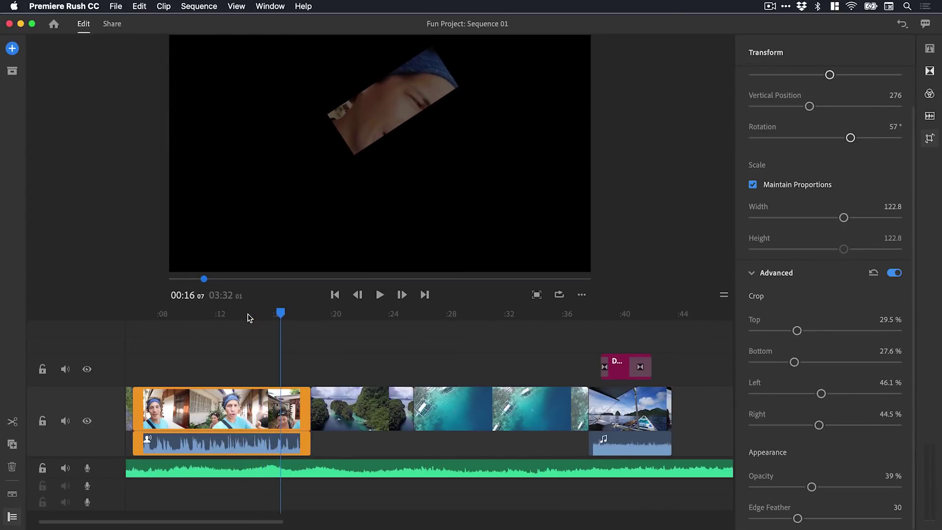
pyautogui.click(248, 315)
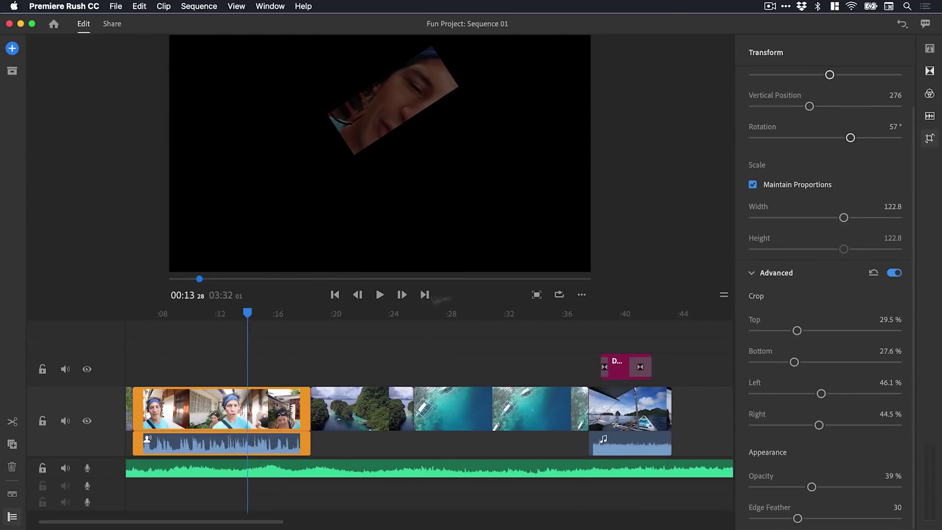
# Close the transform settings, duplicate the first video clip and place the copy on the upper track.
pyautogui.click(931, 138)
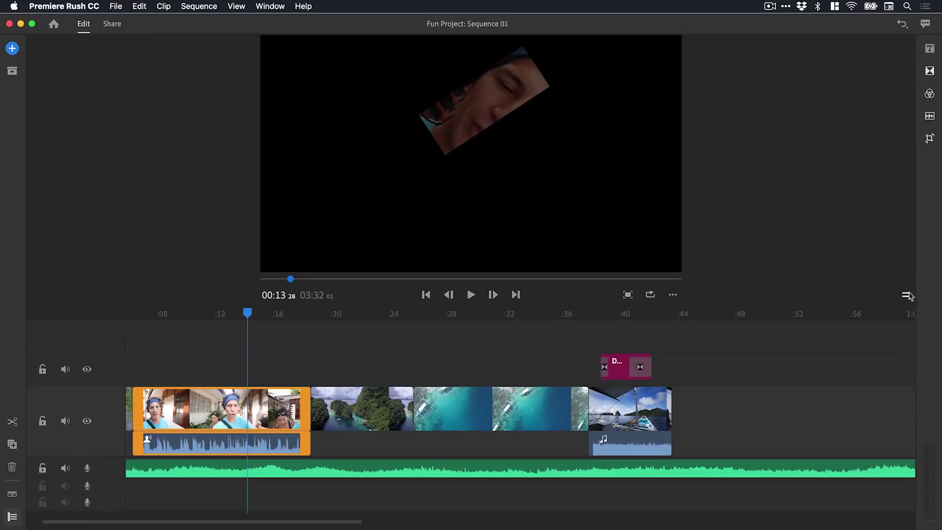
pyautogui.moveTo(889, 312); pyautogui.dragTo(880, 143)
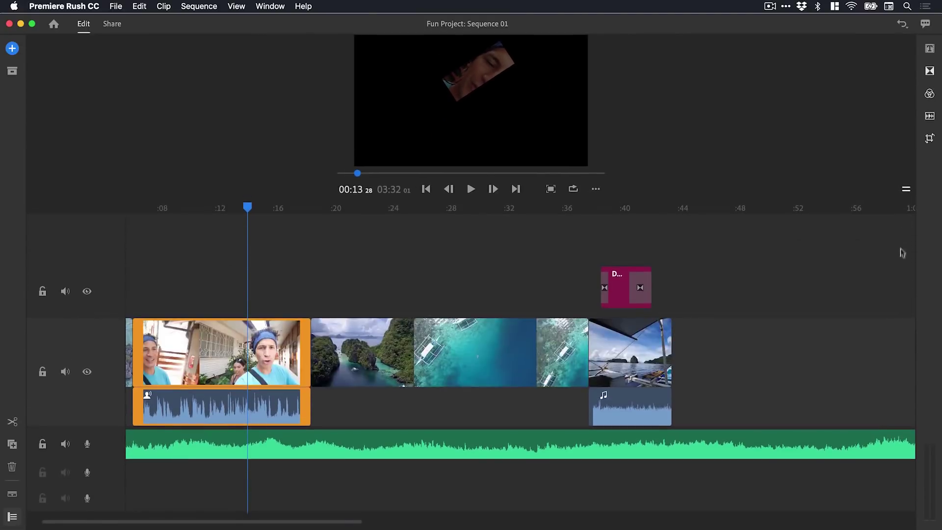
pyautogui.moveTo(906, 202); pyautogui.dragTo(907, 244)
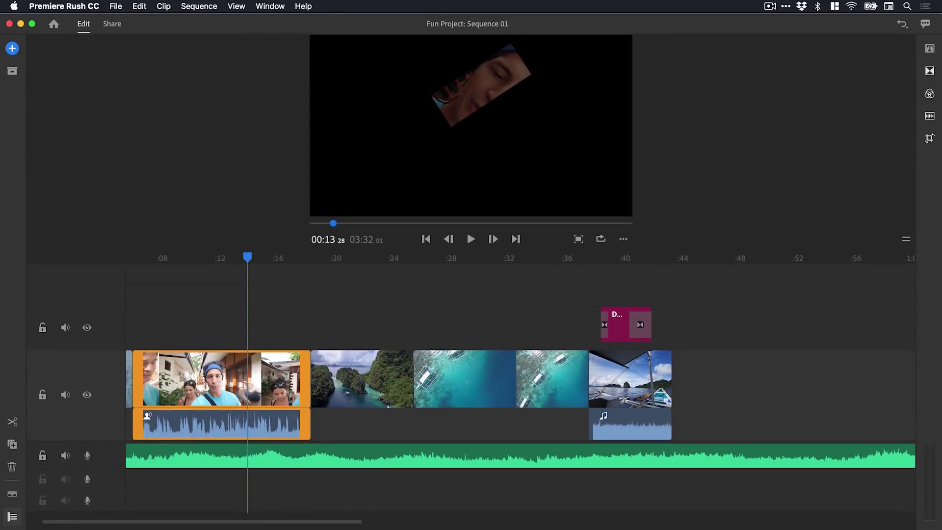
pyautogui.click(262, 383)
pyautogui.click(11, 445)
pyautogui.moveTo(377, 386); pyautogui.dragTo(317, 335)
# Duplicate the music and the upper selfie clip onto new tracks, shifting the selfie copy later.
pyautogui.click(293, 464)
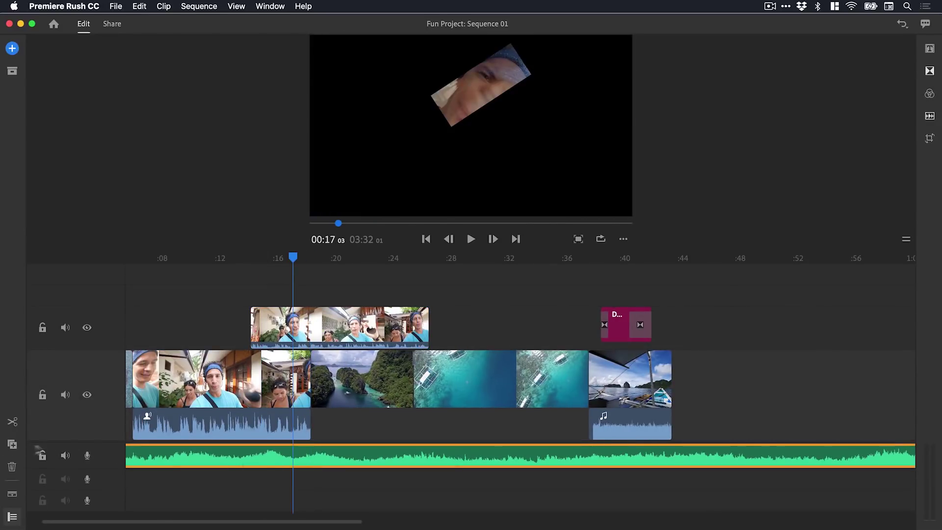
pyautogui.click(12, 444)
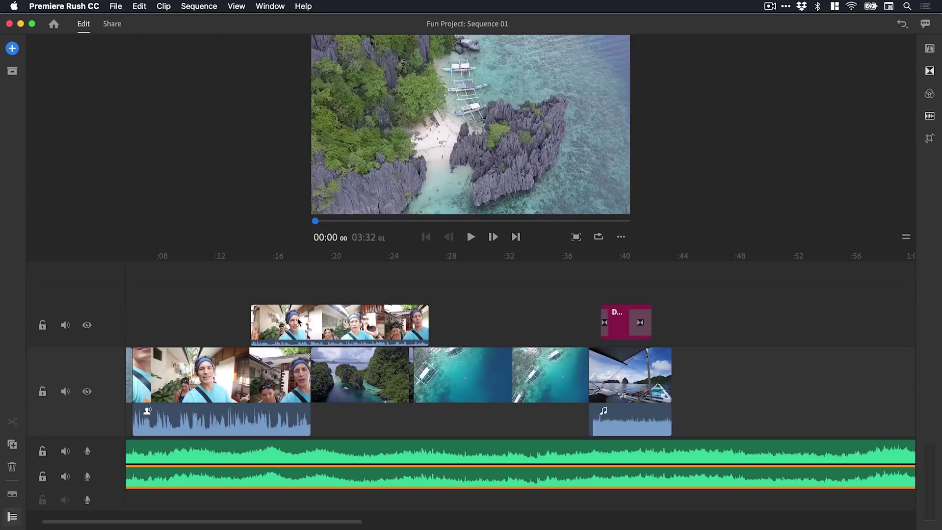
pyautogui.click(363, 327)
pyautogui.click(12, 444)
pyautogui.moveTo(384, 282); pyautogui.dragTo(487, 280)
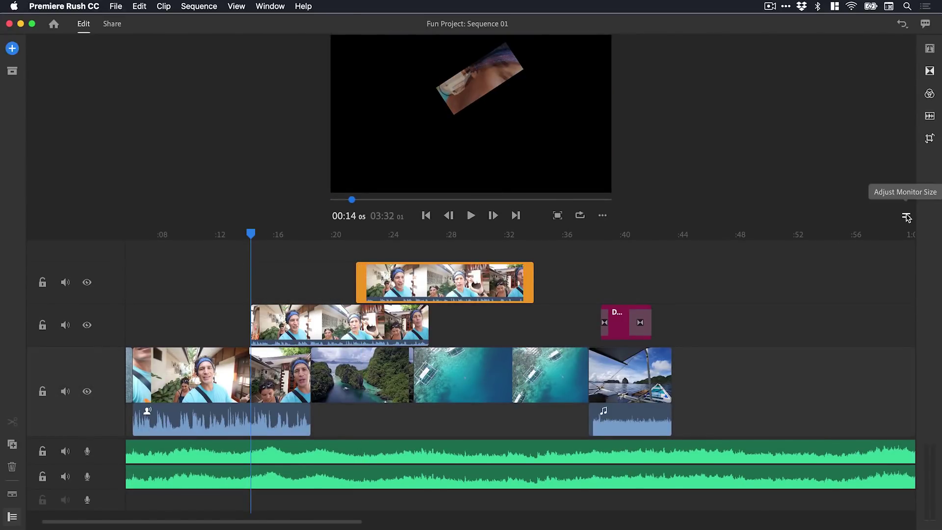
pyautogui.moveTo(906, 217); pyautogui.dragTo(908, 336)
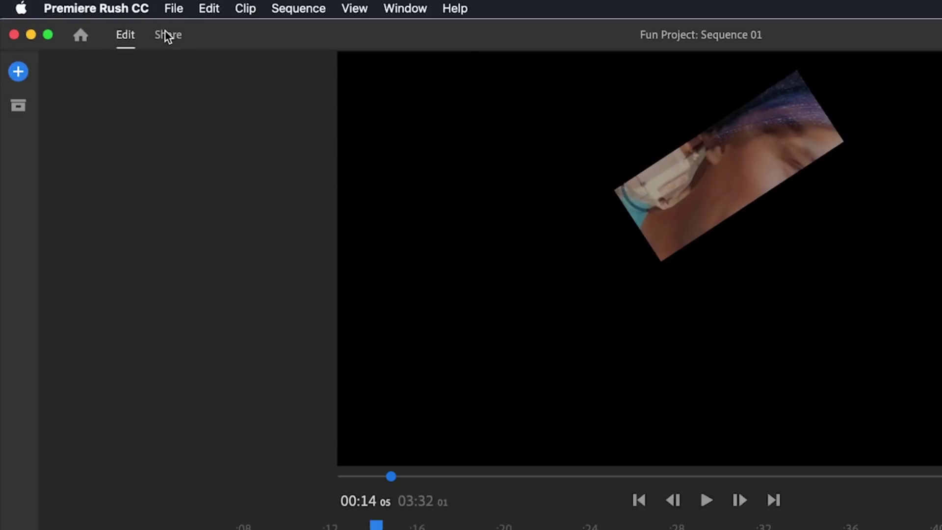
# View the YouTube destination's settings on the Share page, keeping the save folder as Documents.
pyautogui.click(166, 35)
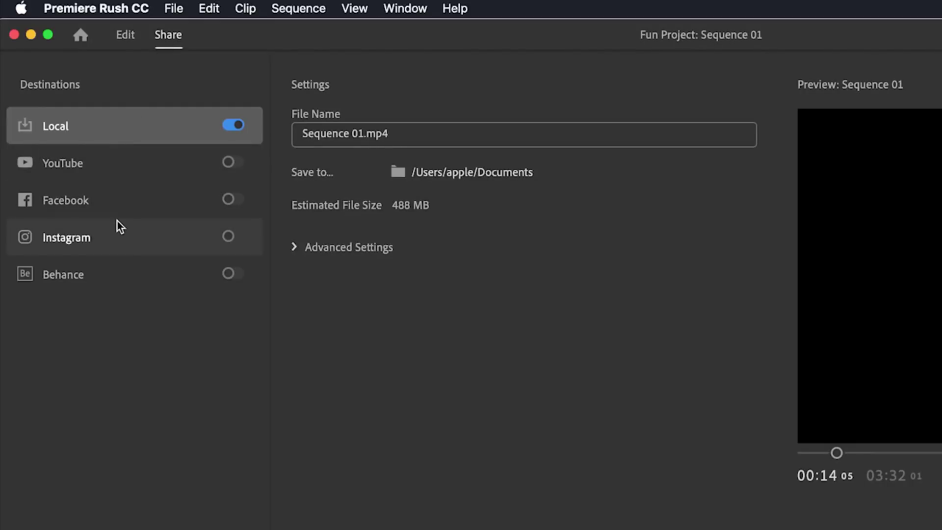
pyautogui.click(136, 170)
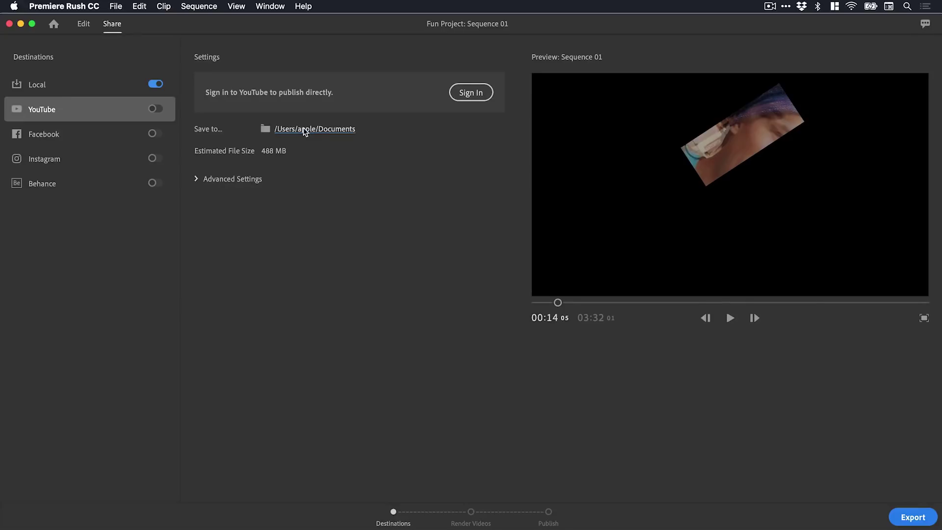
pyautogui.click(304, 130)
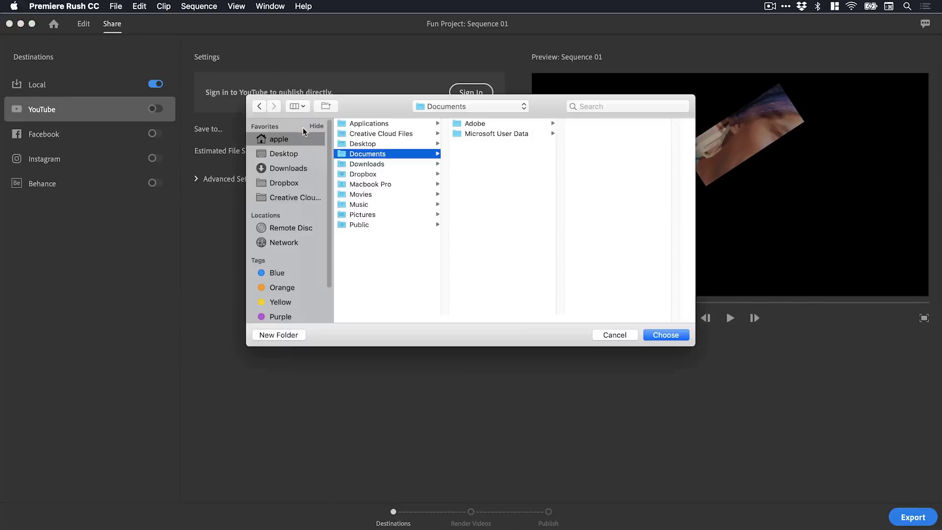
pyautogui.click(630, 335)
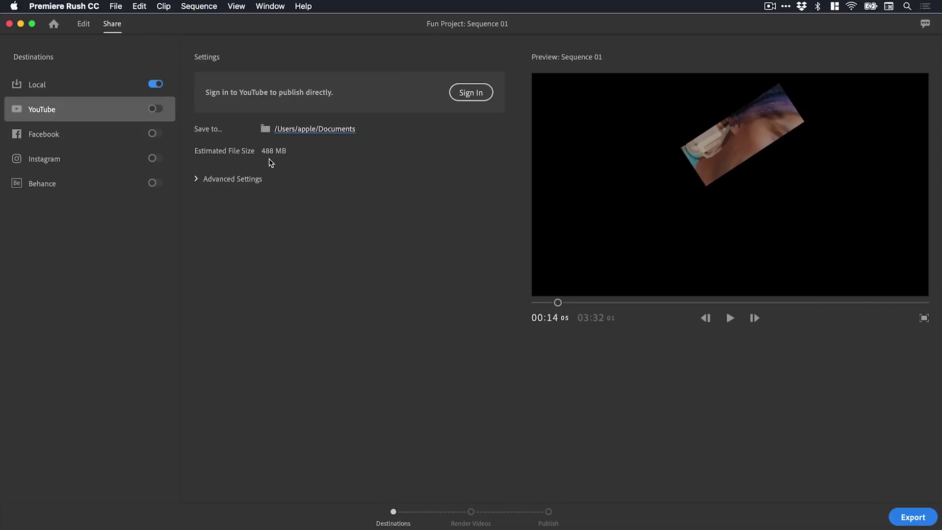
# Set YouTube export to the 1080p Full HD preset, 60 fps, High quality and Stereo audio.
pyautogui.click(197, 180)
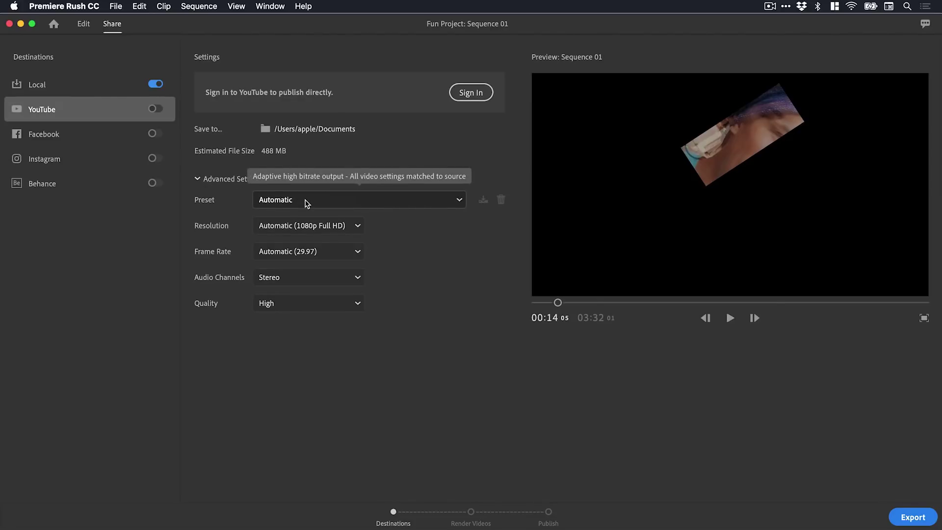
pyautogui.click(306, 204)
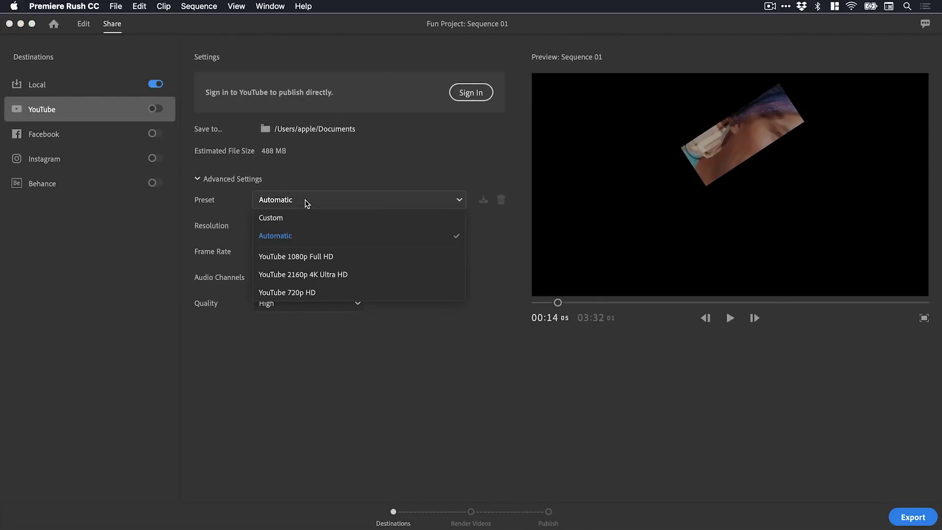
pyautogui.click(316, 258)
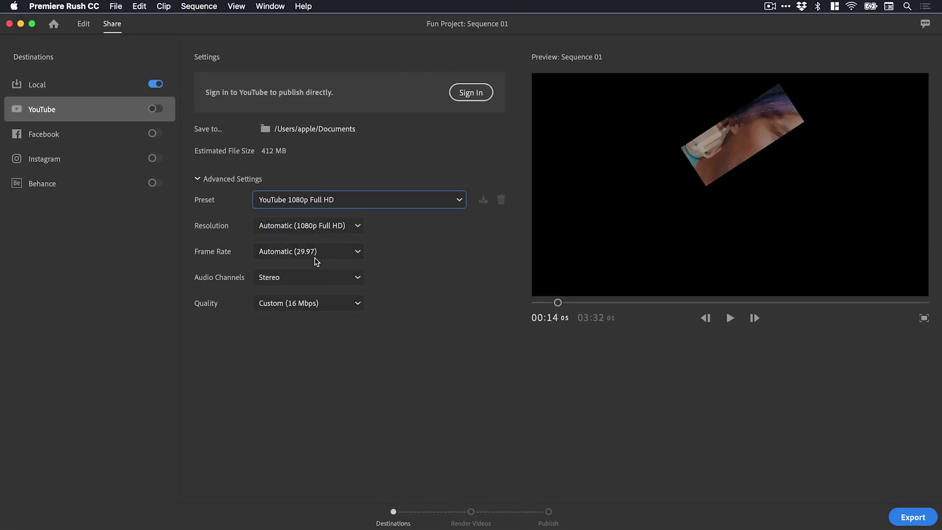
pyautogui.click(314, 255)
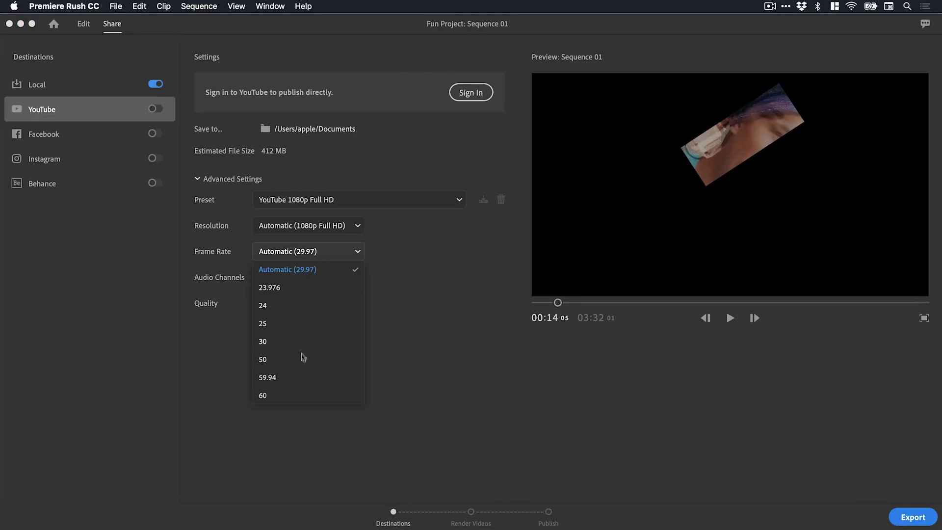
pyautogui.click(302, 398)
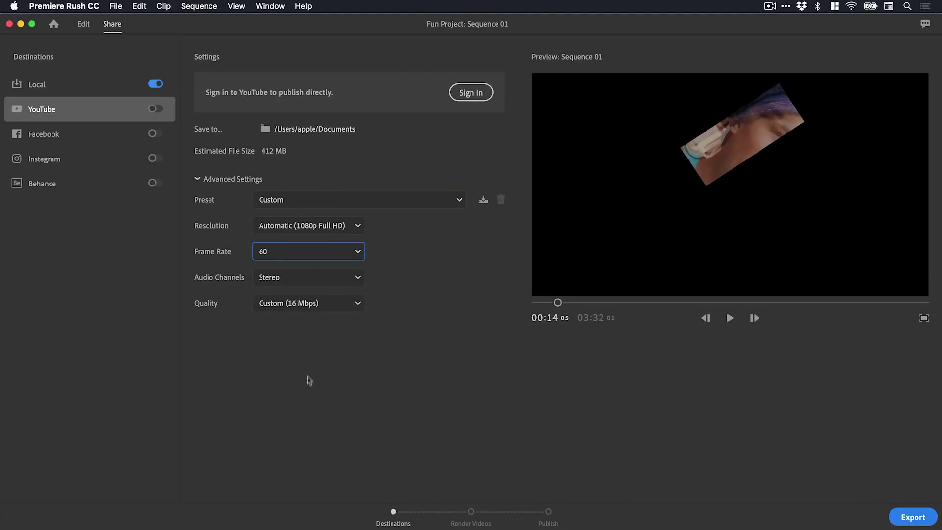
pyautogui.click(310, 305)
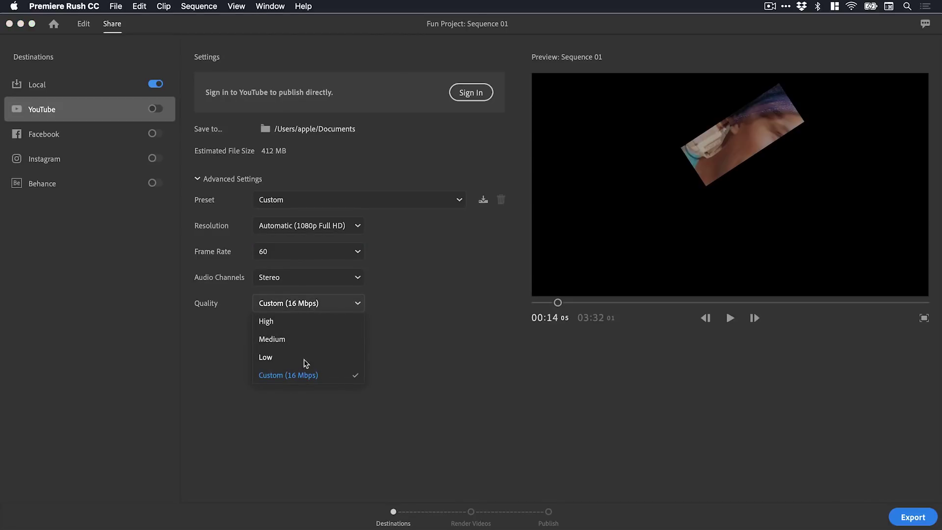
pyautogui.click(305, 322)
pyautogui.click(307, 279)
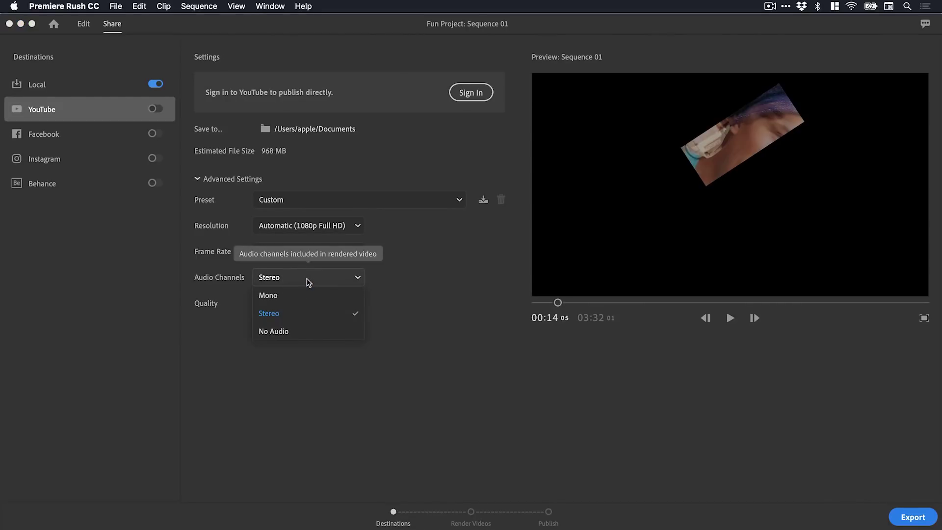
pyautogui.click(308, 280)
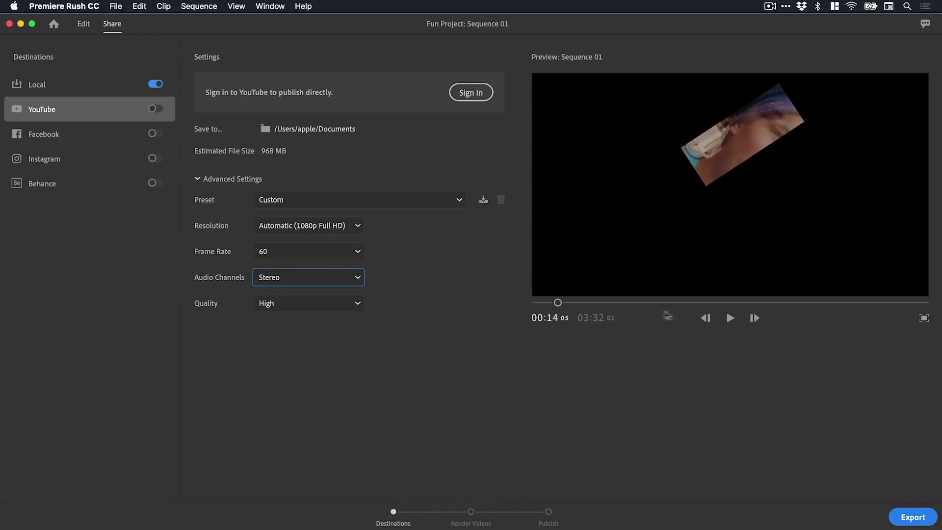
# Toggle the YouTube and Facebook destinations on and off, then show Local's export settings.
pyautogui.click(155, 109)
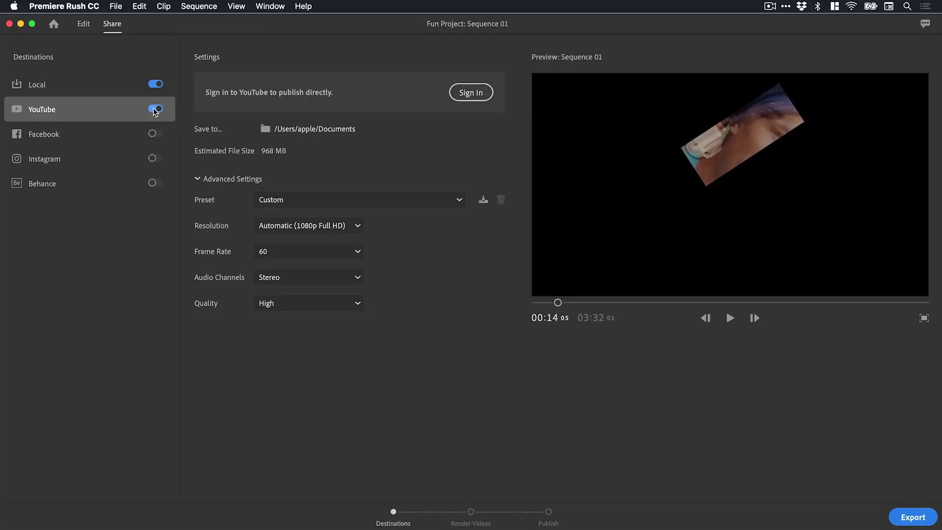
pyautogui.click(154, 134)
pyautogui.click(154, 134)
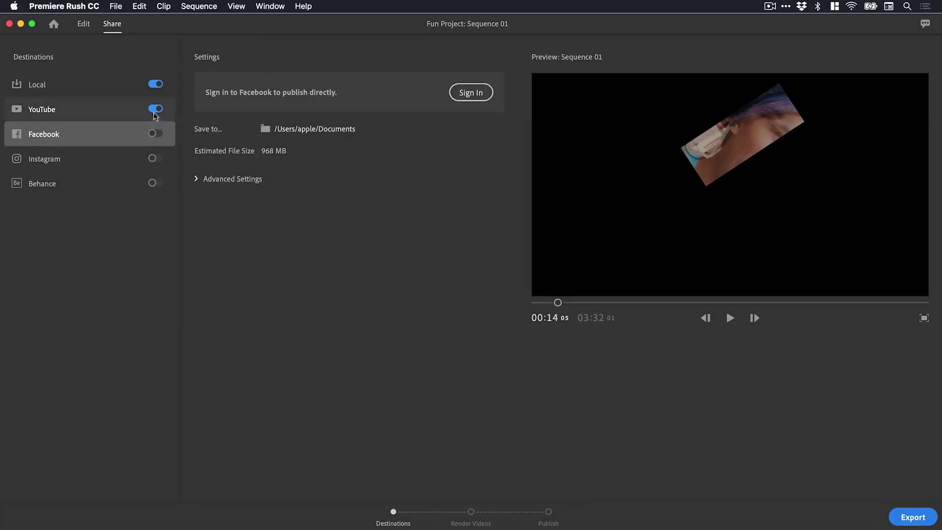
pyautogui.click(155, 109)
pyautogui.click(72, 89)
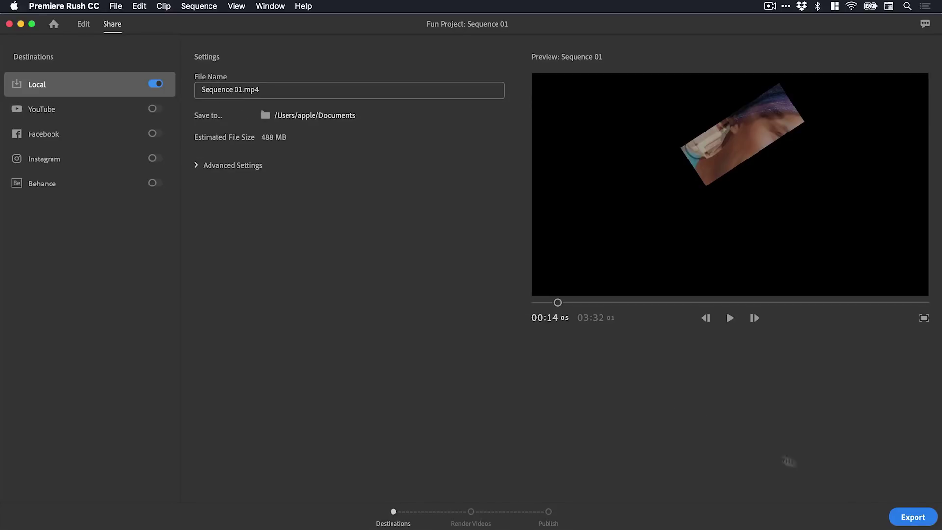
# Start the local export, cancel the render, and return to the Edit workspace.
pyautogui.click(913, 516)
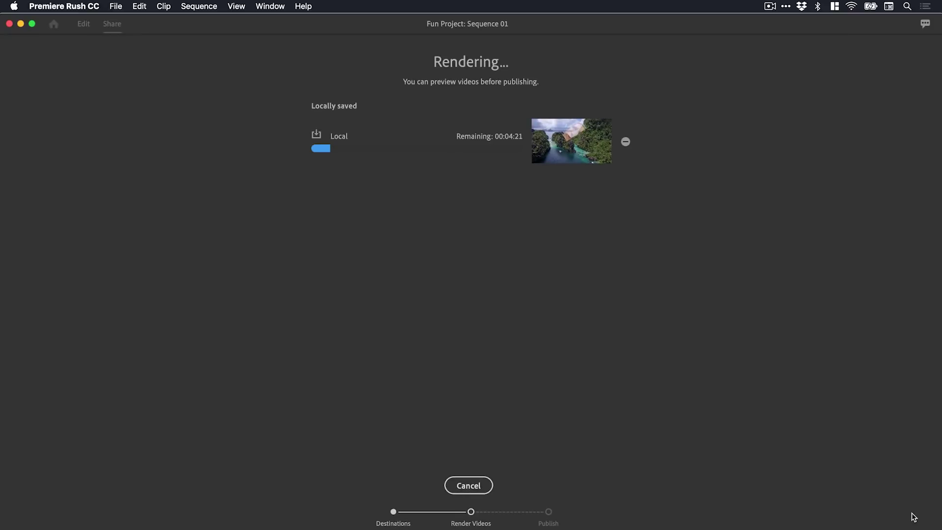
pyautogui.click(473, 490)
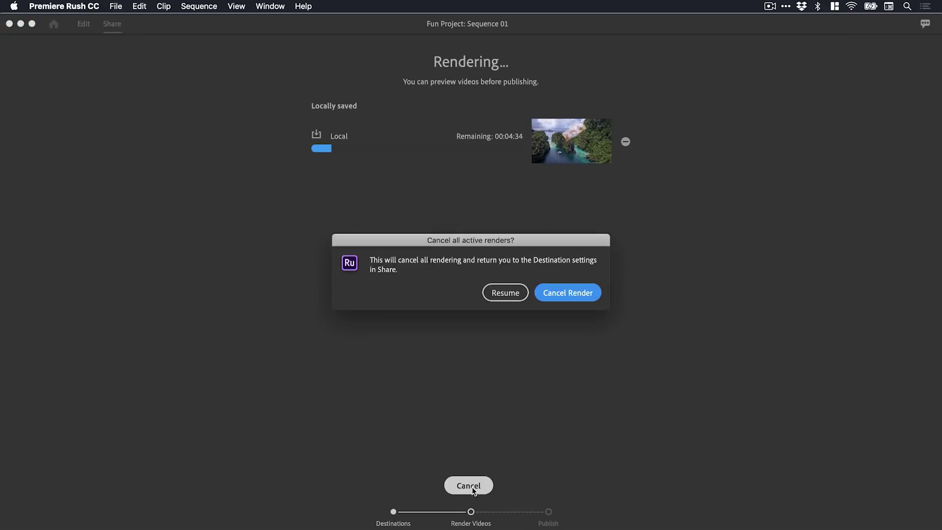
pyautogui.click(568, 293)
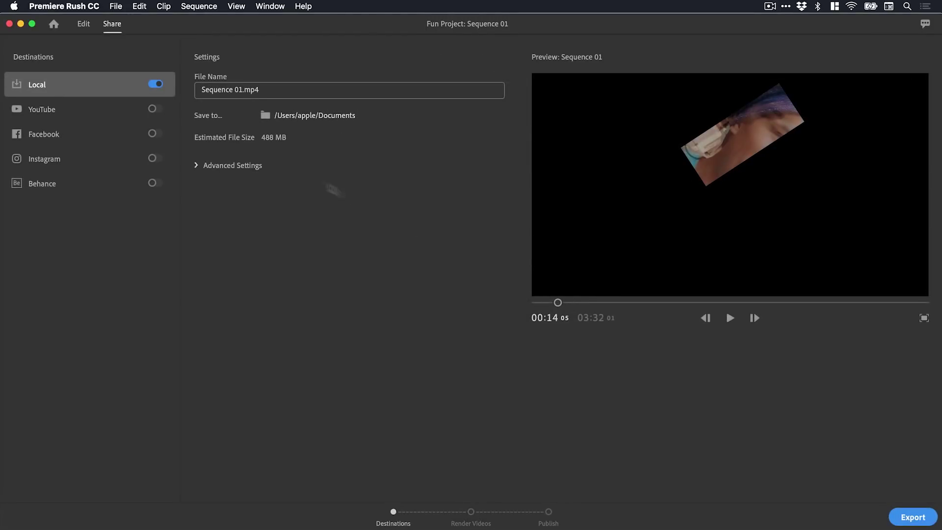
pyautogui.click(84, 25)
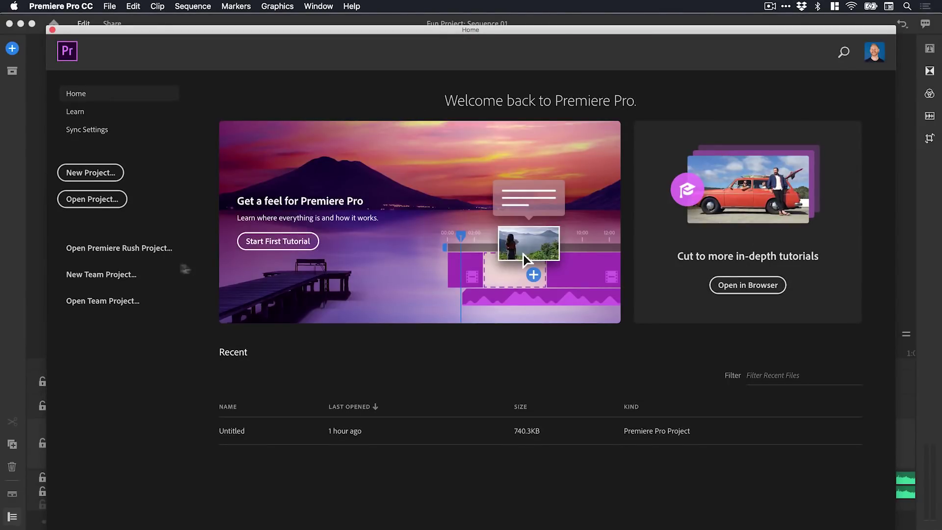
# Open the Rush 'Fun Project' from Premiere Pro's Home screen.
pyautogui.click(106, 249)
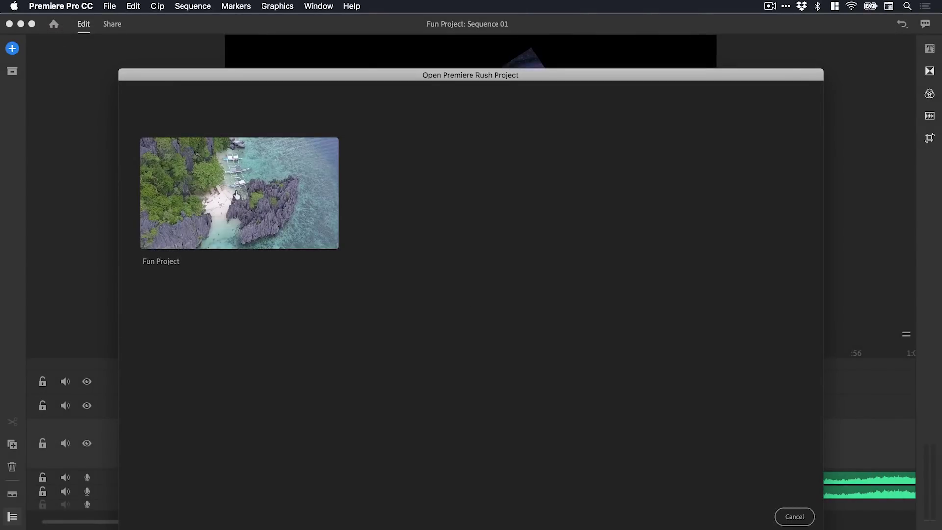
pyautogui.click(235, 192)
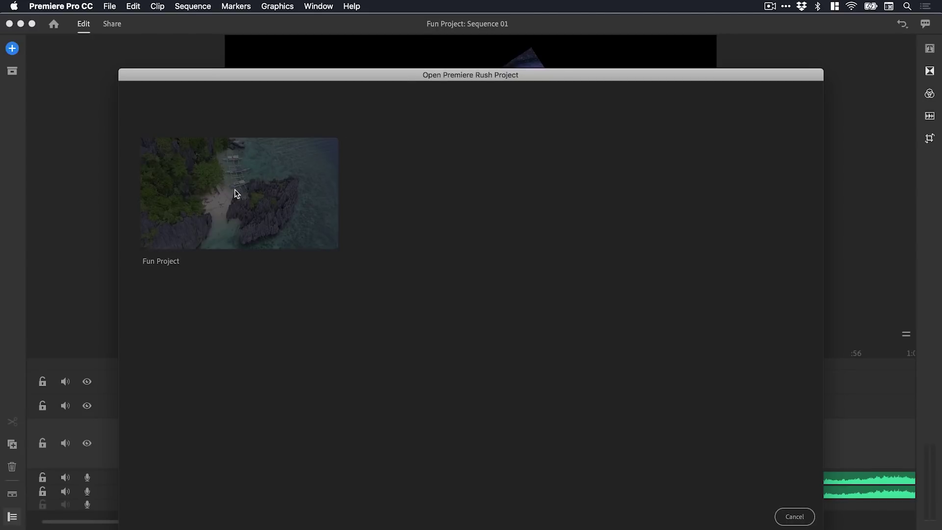